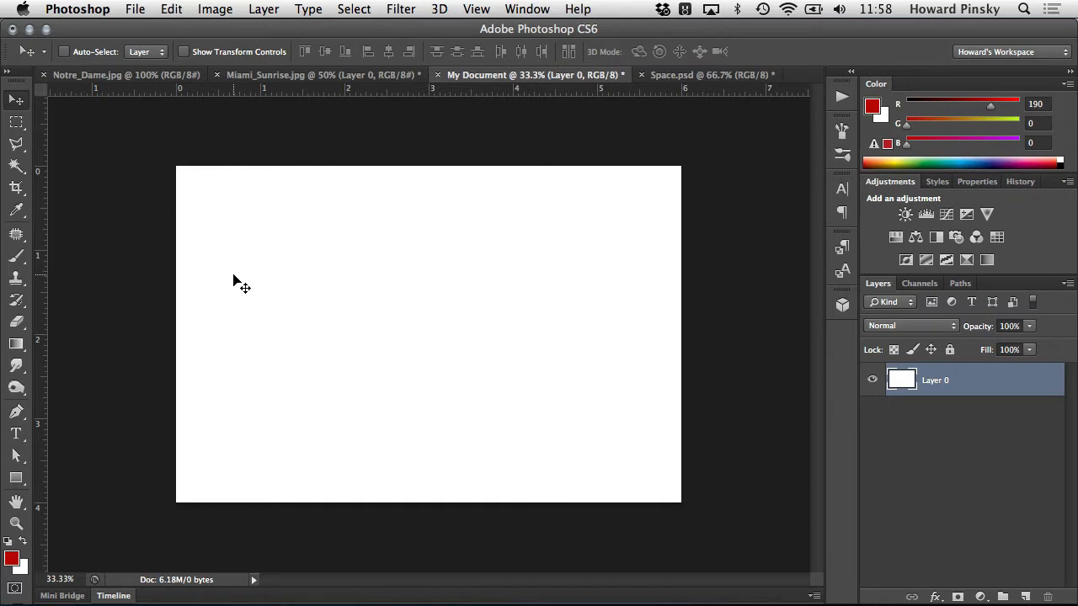
- Paint a red zigzag test stroke on the white canvas with the Brush tool, and undo it
left_click(13, 258)
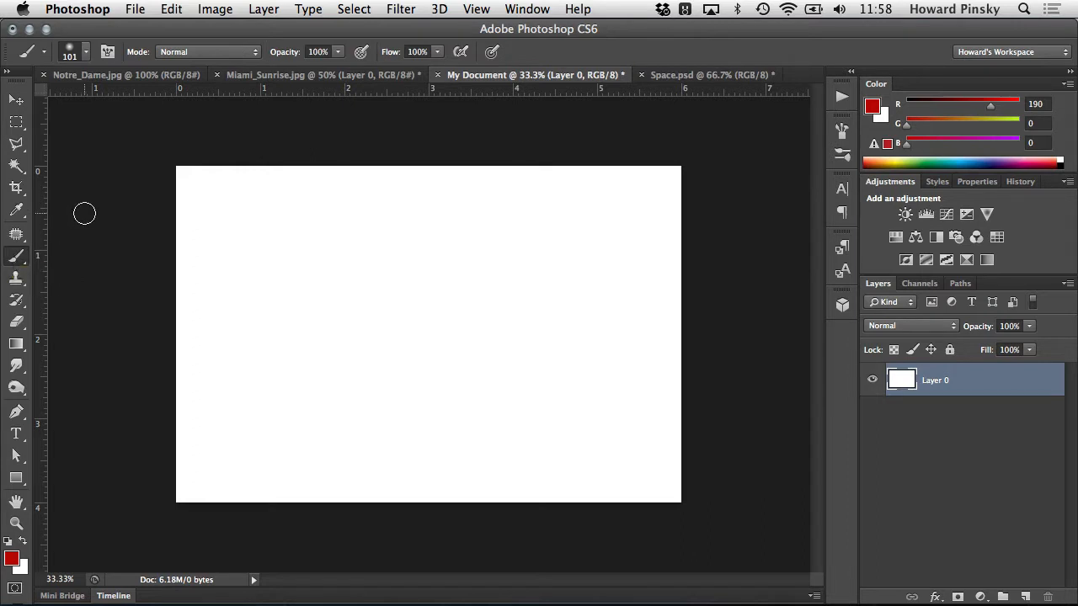
left_click(279, 264)
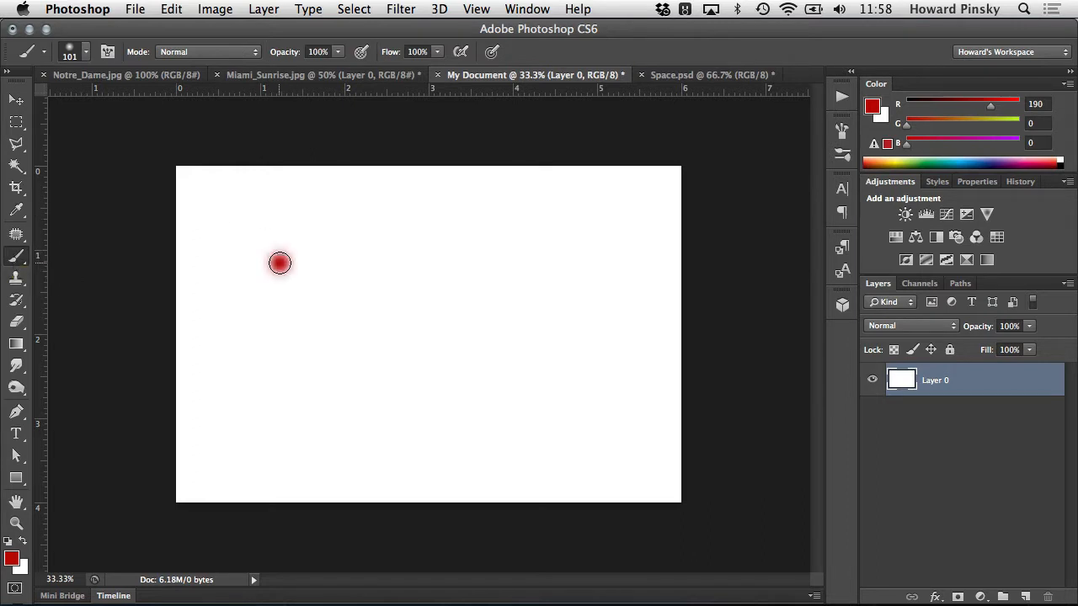
mouse_move(279, 264)
left_mouse_down()
mouse_move(323, 286)
mouse_move(334, 315)
mouse_move(404, 367)
left_mouse_up()
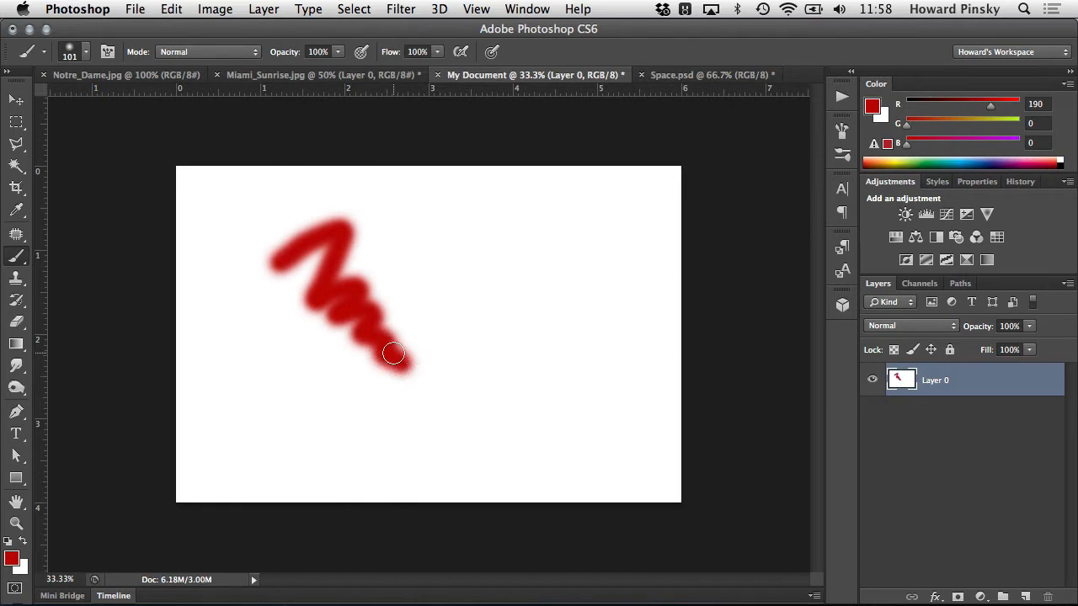
key("super+z")
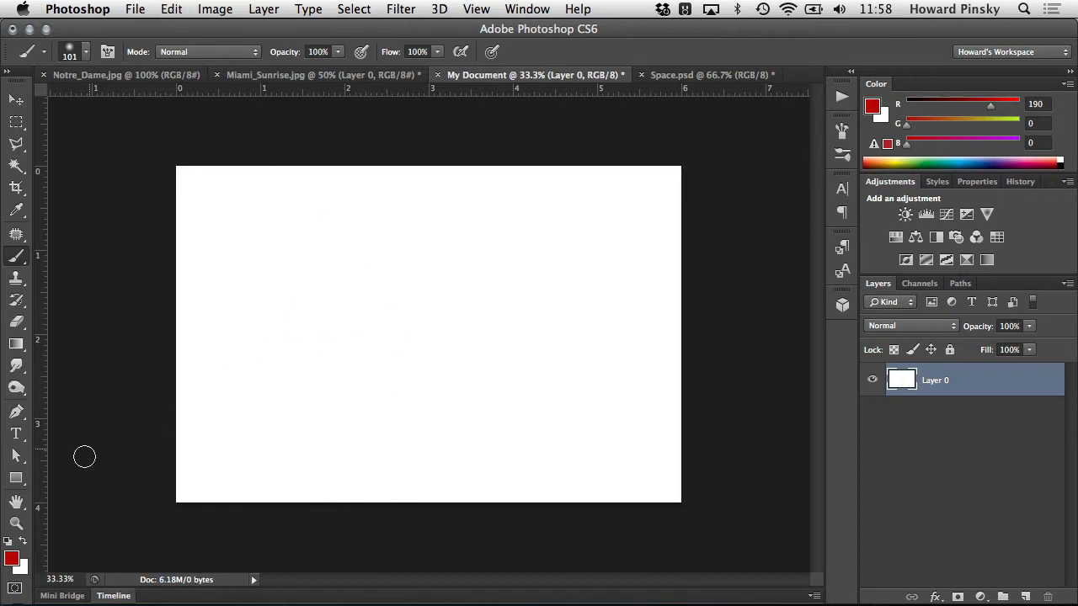
- Change the foreground color to blue 0098be, paint a squiggly test stroke on the canvas, and undo it
left_click(11, 558)
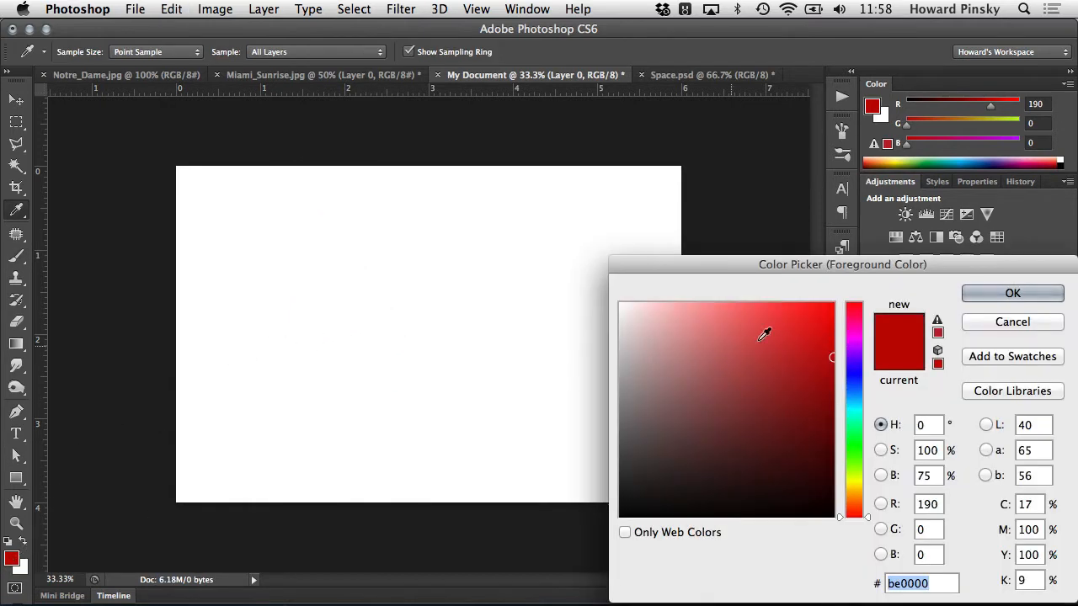
left_click(864, 401)
left_click(1012, 293)
mouse_move(239, 259)
left_mouse_down()
mouse_move(319, 249)
mouse_move(316, 296)
mouse_move(393, 351)
left_mouse_up()
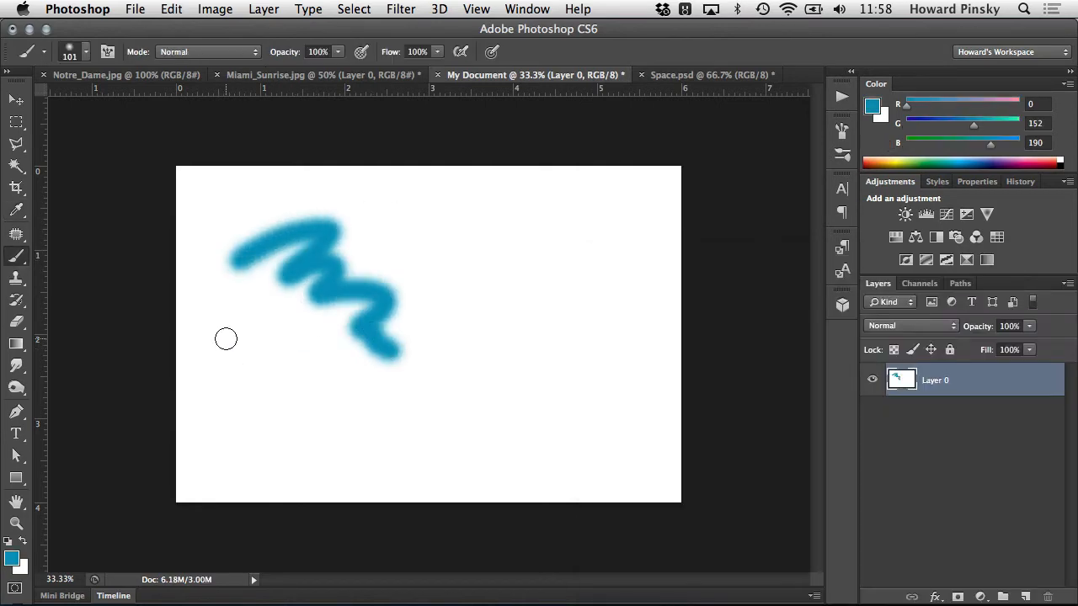
key("super+z")
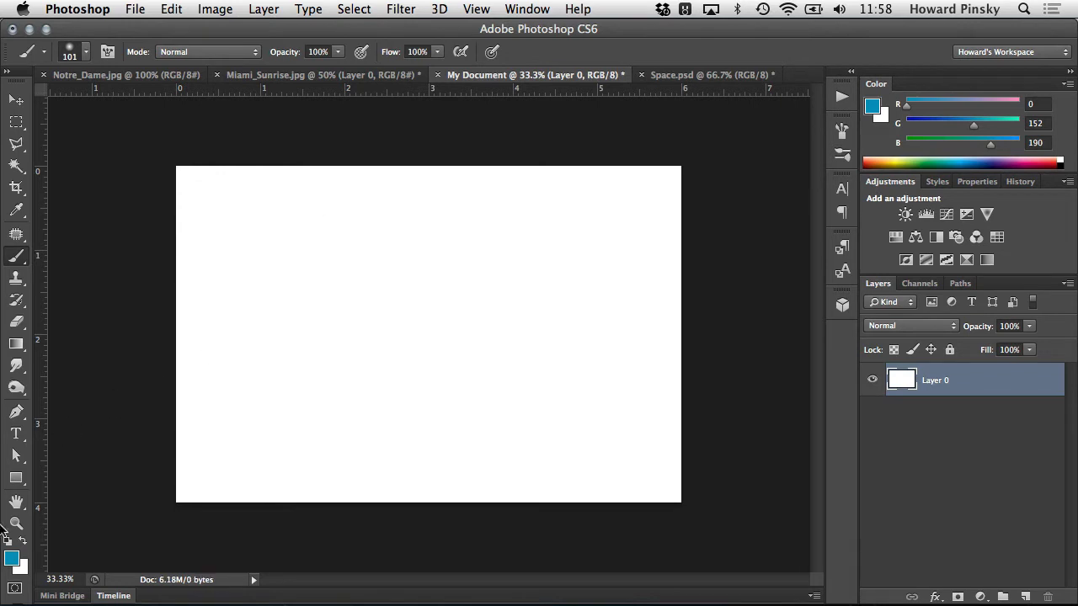
- Set the foreground color to yellow-green b7be00, paint a test stroke with the Brush tool, and undo it
left_click(14, 564)
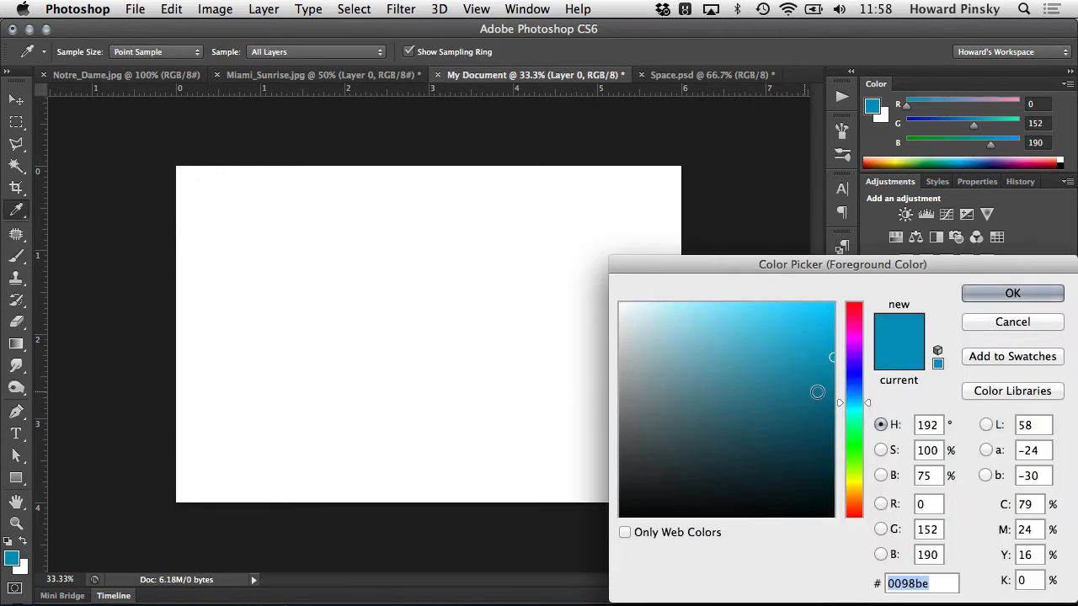
left_click(855, 472)
left_click_drag(855, 475, 853, 482)
left_click(1012, 292)
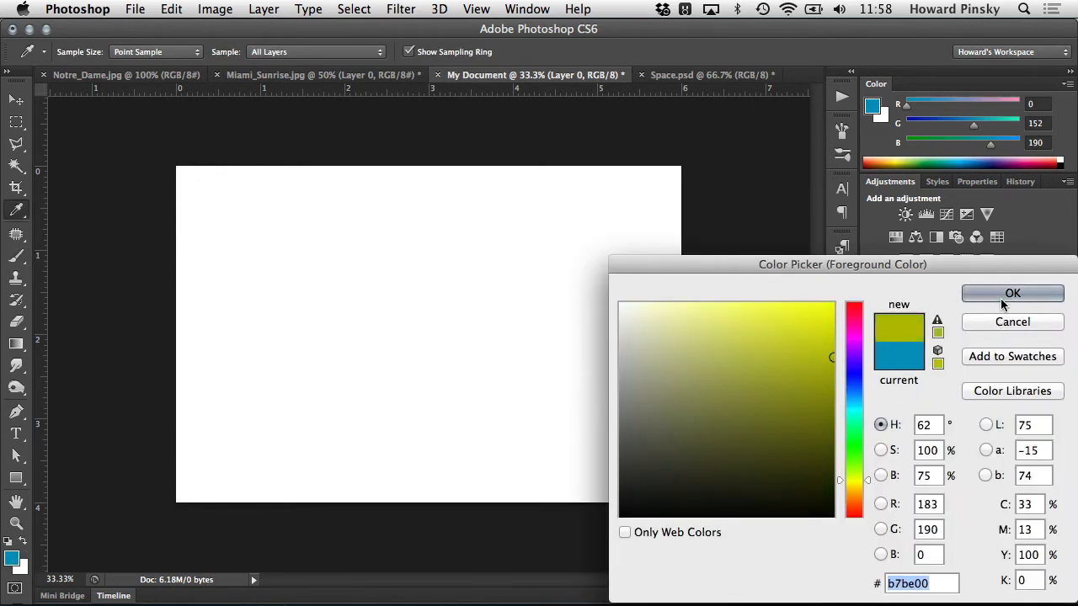
key("b")
mouse_move(251, 244)
left_mouse_down()
mouse_move(284, 301)
mouse_move(337, 312)
left_mouse_up()
key("super+z")
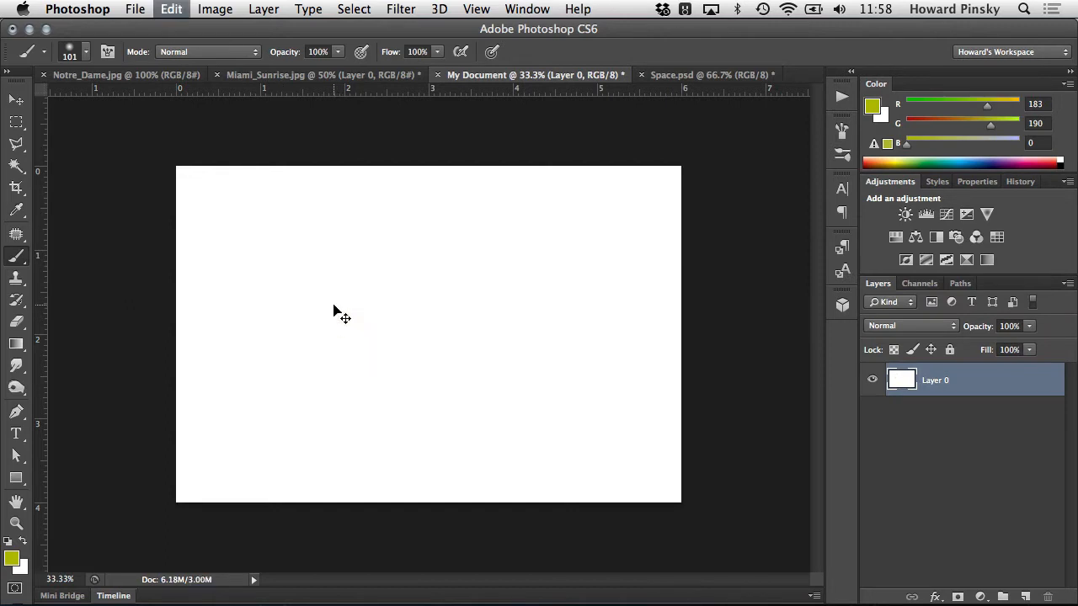
- Choose the hard round brush at 41 px with 99% hardness and paint a curved stroke in the canvas's upper part
left_click(88, 53)
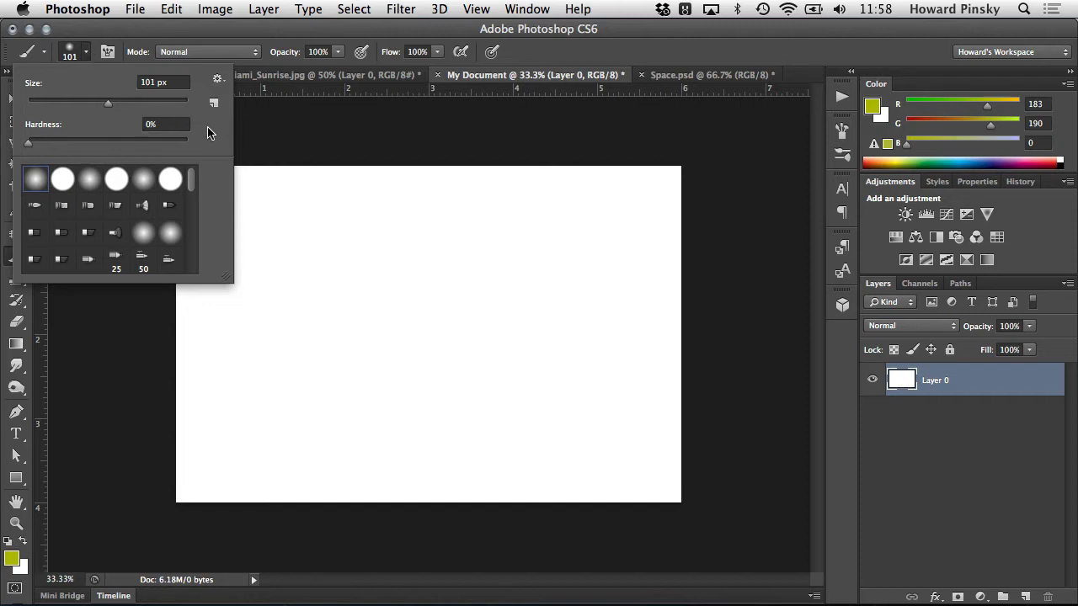
left_click(63, 181)
left_click_drag(102, 112, 60, 106)
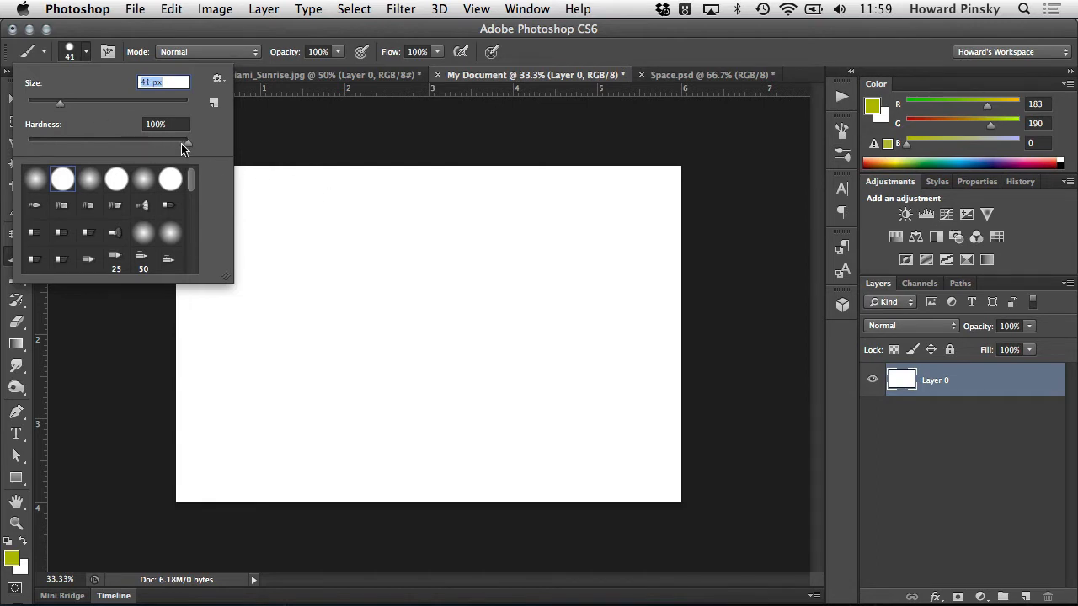
mouse_move(186, 142)
left_mouse_down()
mouse_move(63, 141)
mouse_move(166, 141)
left_mouse_up()
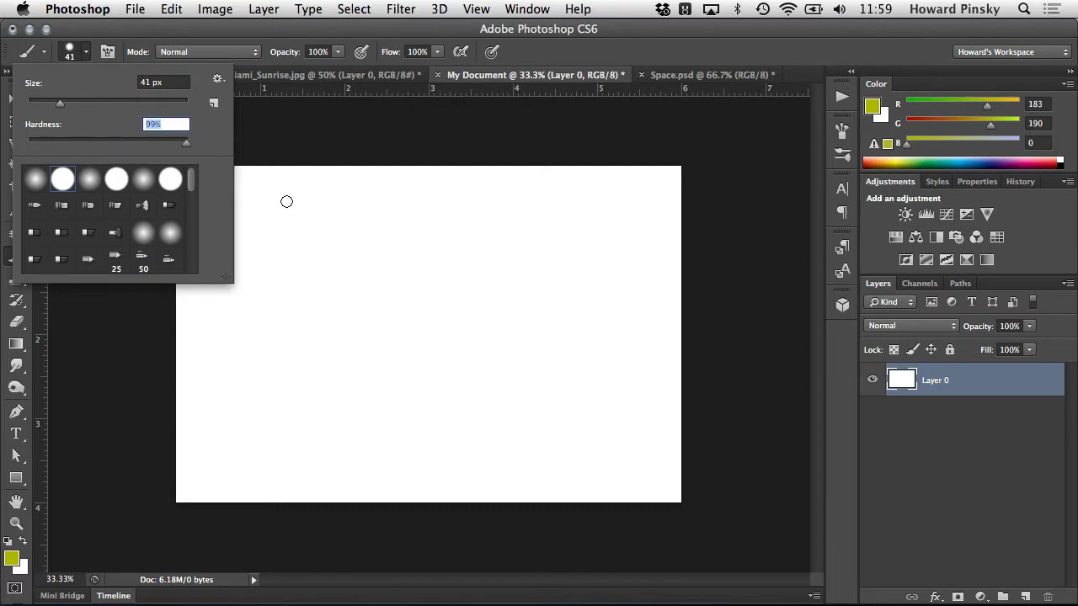
mouse_move(285, 201)
left_mouse_down()
mouse_move(357, 259)
mouse_move(390, 322)
mouse_move(258, 321)
left_mouse_up()
- Paint a second curved stroke beside the first with a soft 41 px brush at 0% hardness, and undo both strokes
right_click(257, 257)
mouse_move(352, 199)
left_mouse_down()
mouse_move(418, 236)
mouse_move(503, 332)
left_mouse_up()
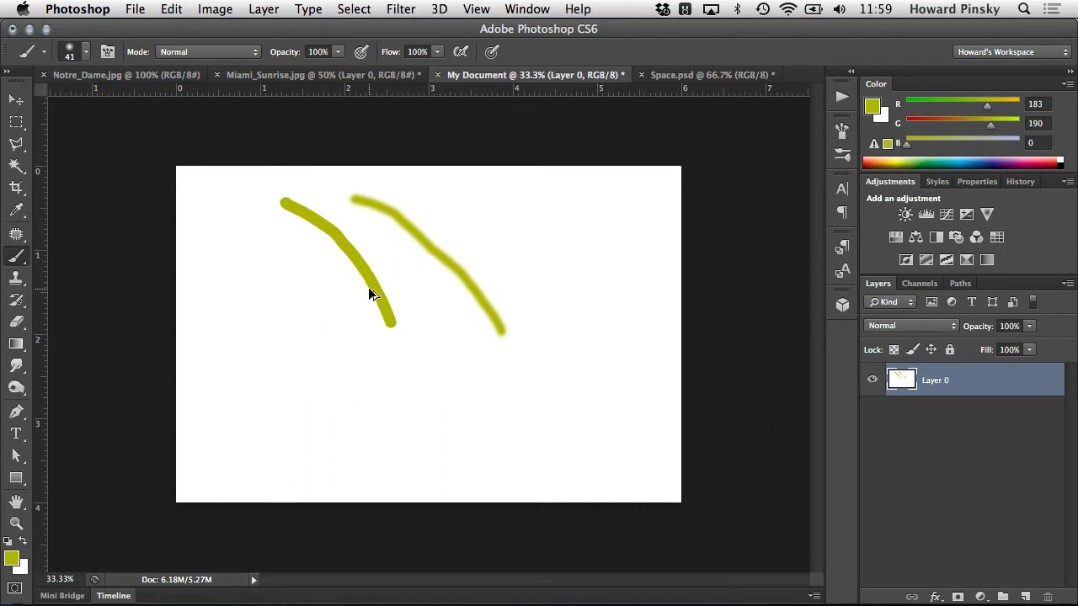
key("super+alt+z")
key("super+alt+z")
- Append the Assorted Brushes set to the current brush presets
right_click(316, 277)
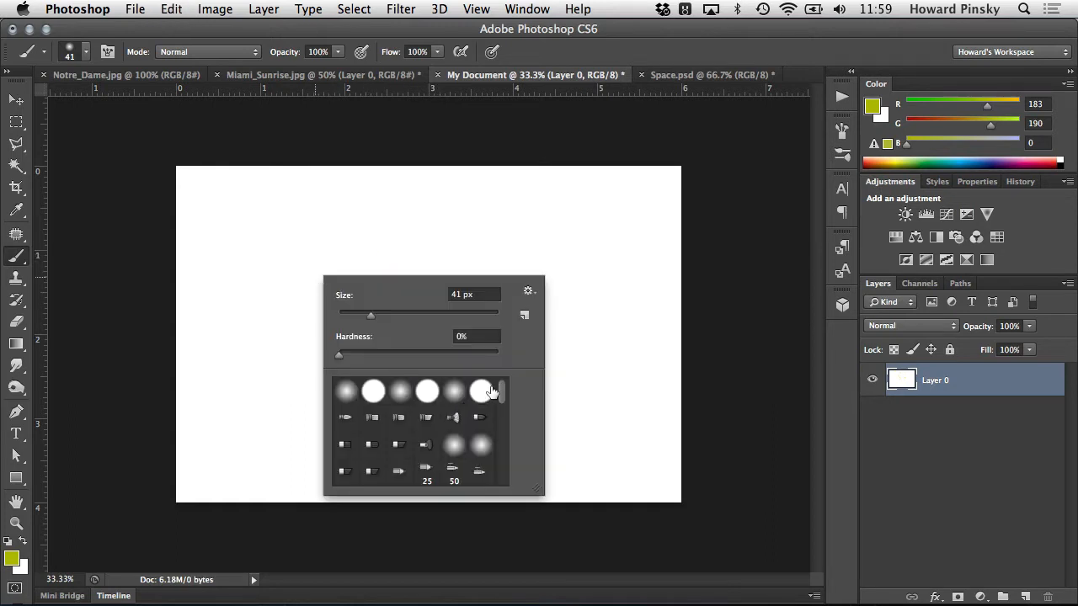
mouse_move(501, 392)
left_mouse_down()
mouse_move(508, 474)
mouse_move(507, 378)
left_mouse_up()
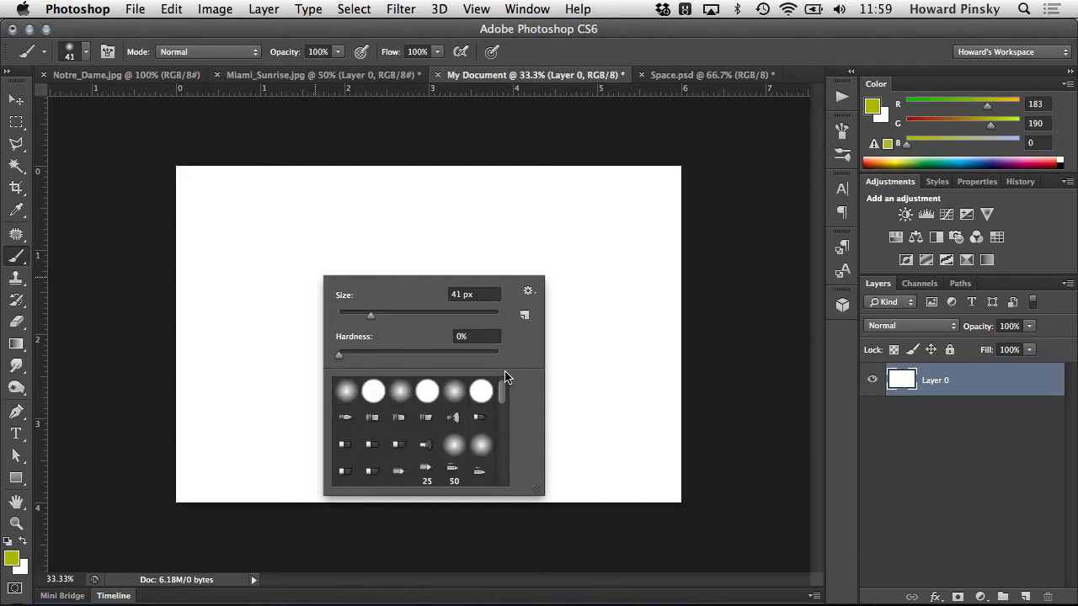
left_click(528, 292)
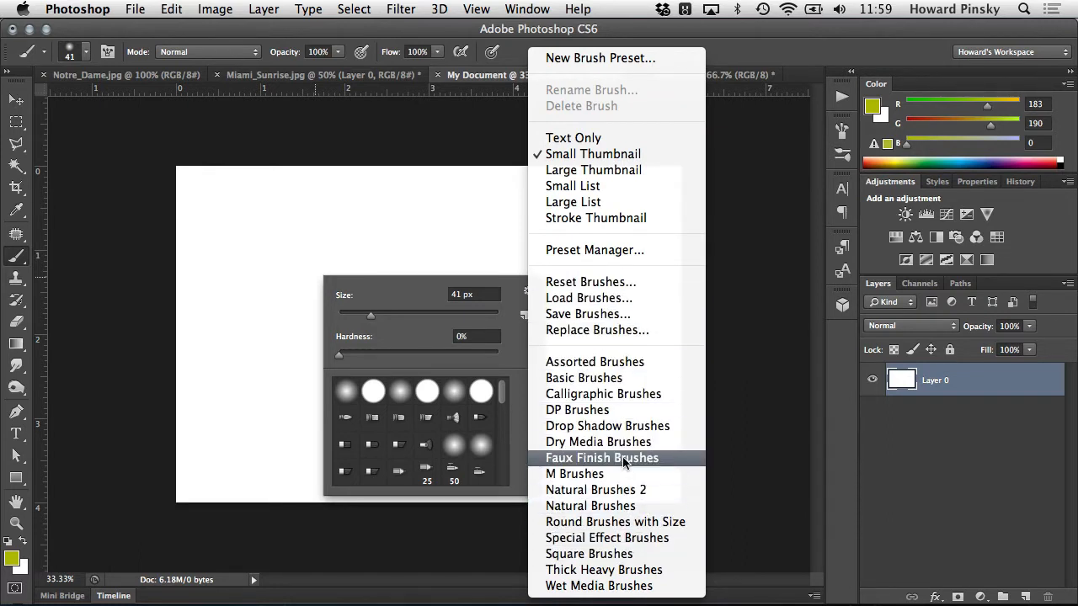
left_click(606, 363)
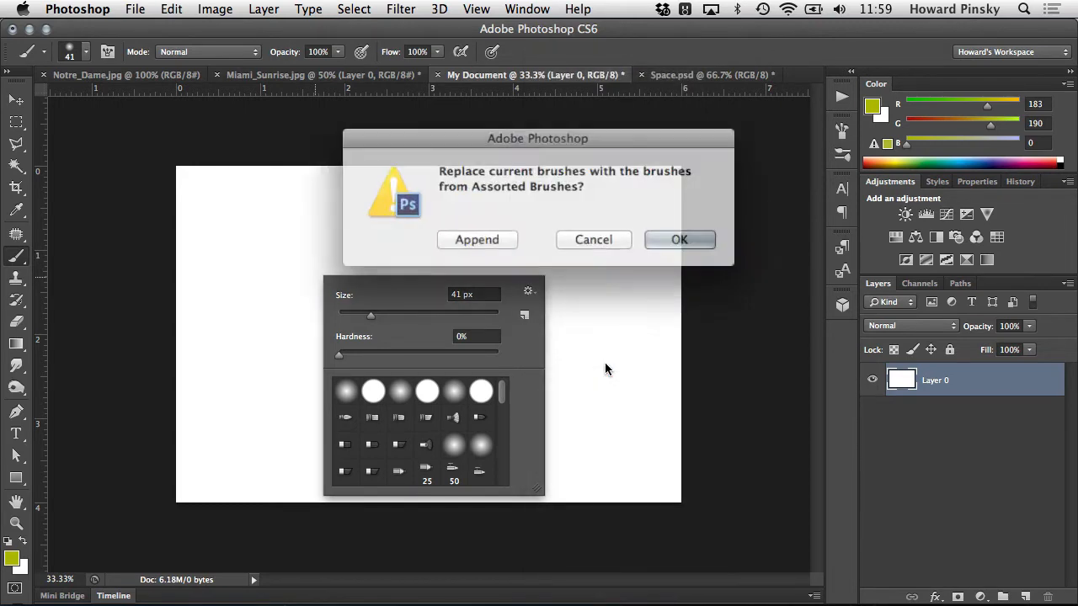
left_click(504, 238)
- Select the wavy 27 px brush from the appended presets, paint a test stroke, and undo it
left_click_drag(506, 389, 517, 489)
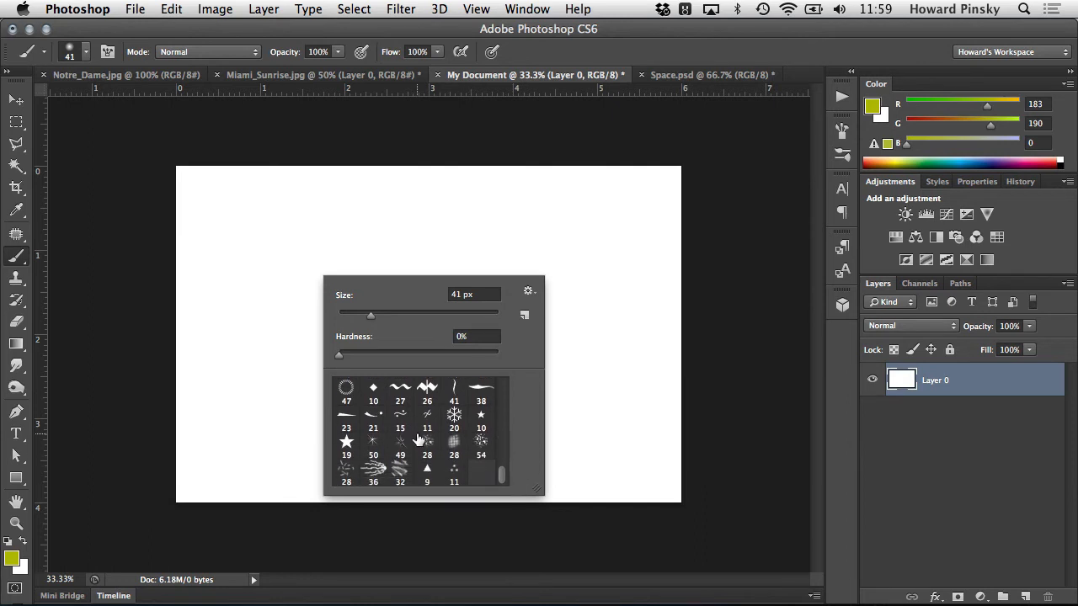
scroll(429, 442, "up", 1)
scroll(430, 443, "up", 2)
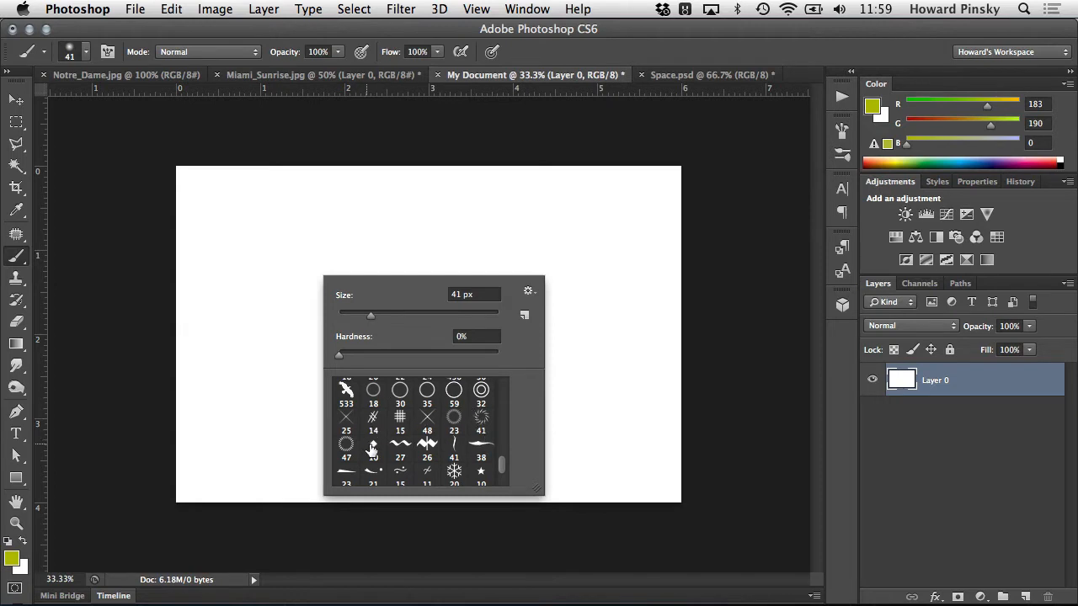
scroll(412, 447, "down", 2)
left_click(401, 410)
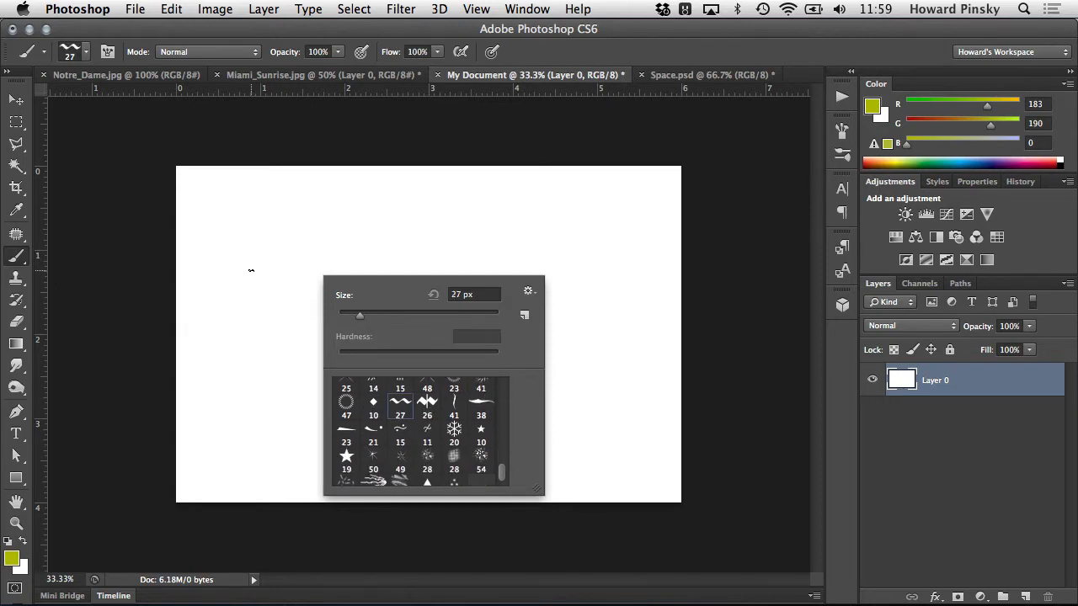
mouse_move(251, 271)
left_mouse_down()
mouse_move(308, 294)
mouse_move(391, 368)
left_mouse_up()
key("super+z")
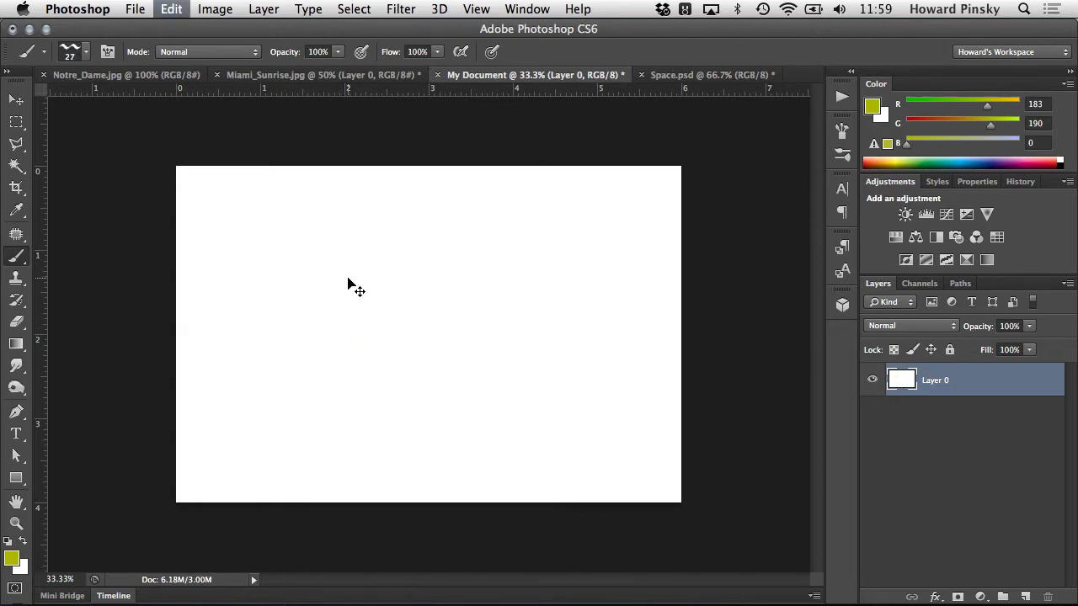
- Select the woven-texture 28 px brush preset, paint a diagonal test stroke, and undo it
right_click(348, 281)
scroll(480, 418, "down", 1)
left_click(488, 438)
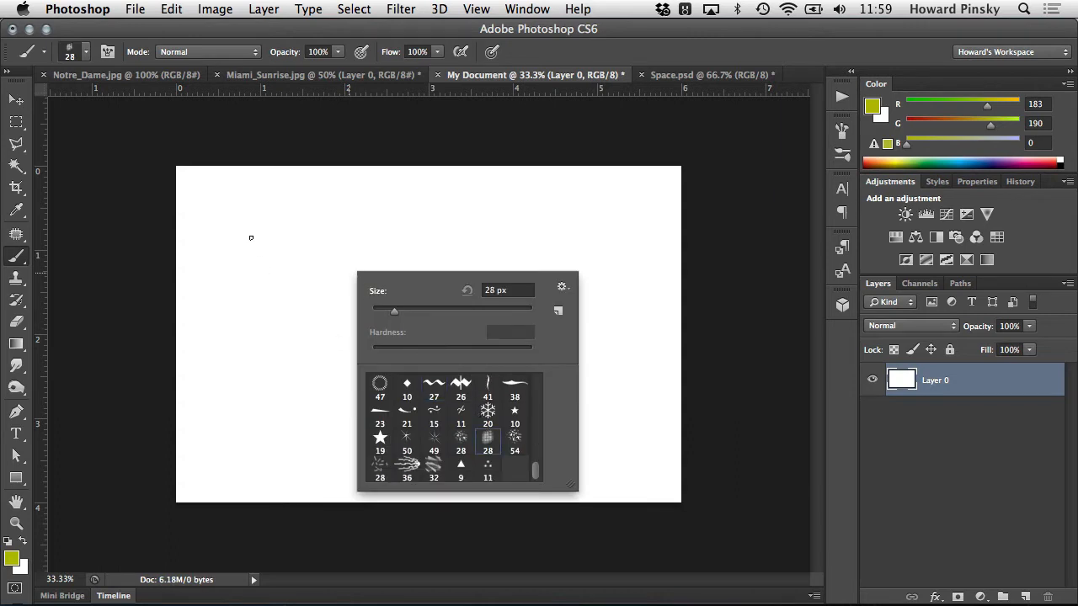
mouse_move(251, 238)
left_mouse_down()
mouse_move(261, 272)
mouse_move(299, 287)
mouse_move(354, 344)
left_mouse_up()
key("super+z")
- Select the streaky 36 px brush preset, paint a diagonal test stroke, and undo it
right_click(354, 341)
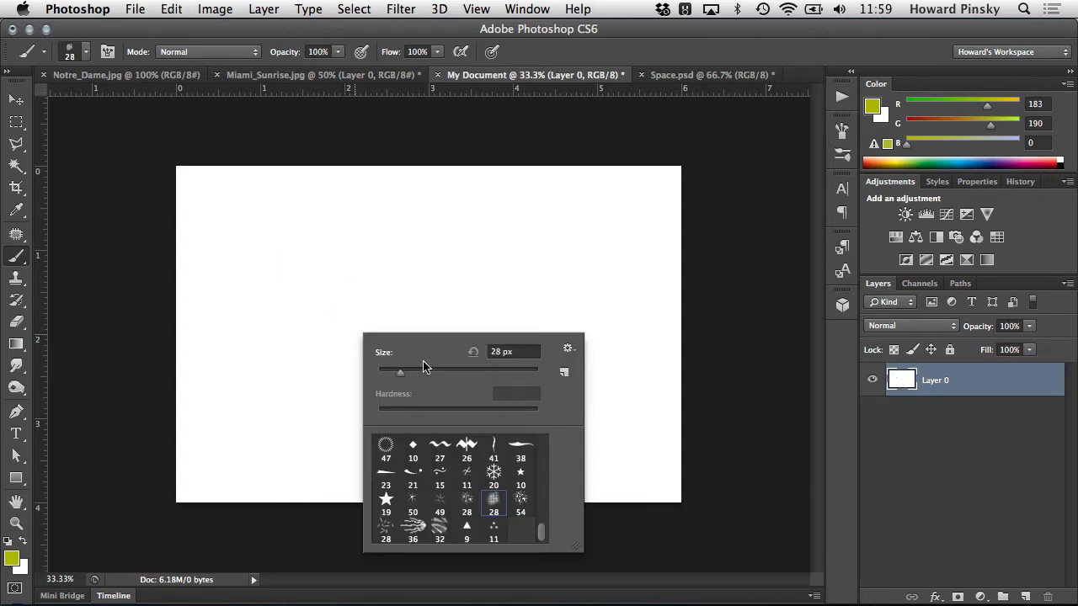
left_click(412, 528)
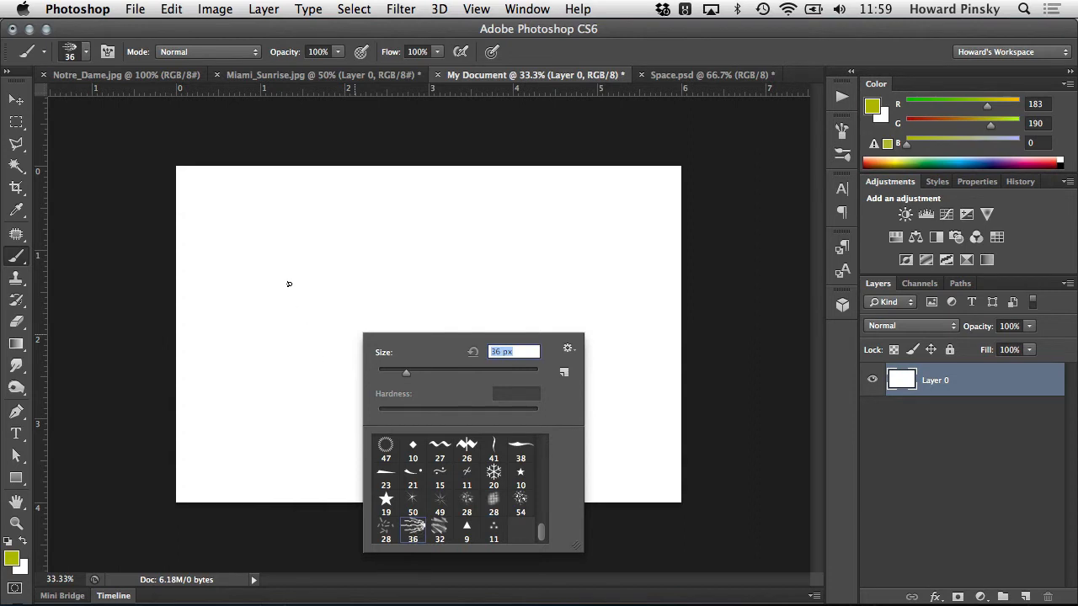
mouse_move(289, 284)
left_mouse_down()
mouse_move(296, 320)
mouse_move(327, 335)
mouse_move(384, 393)
left_mouse_up()
key("super+z")
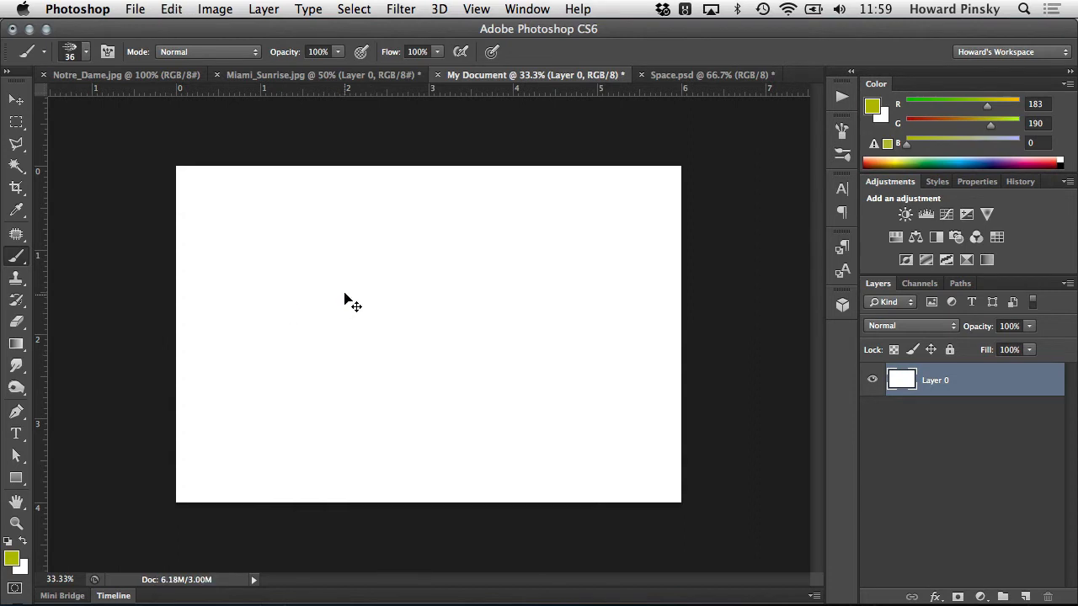
- Switch back to the soft round brush preset and set its size to 74 px
right_click(345, 294)
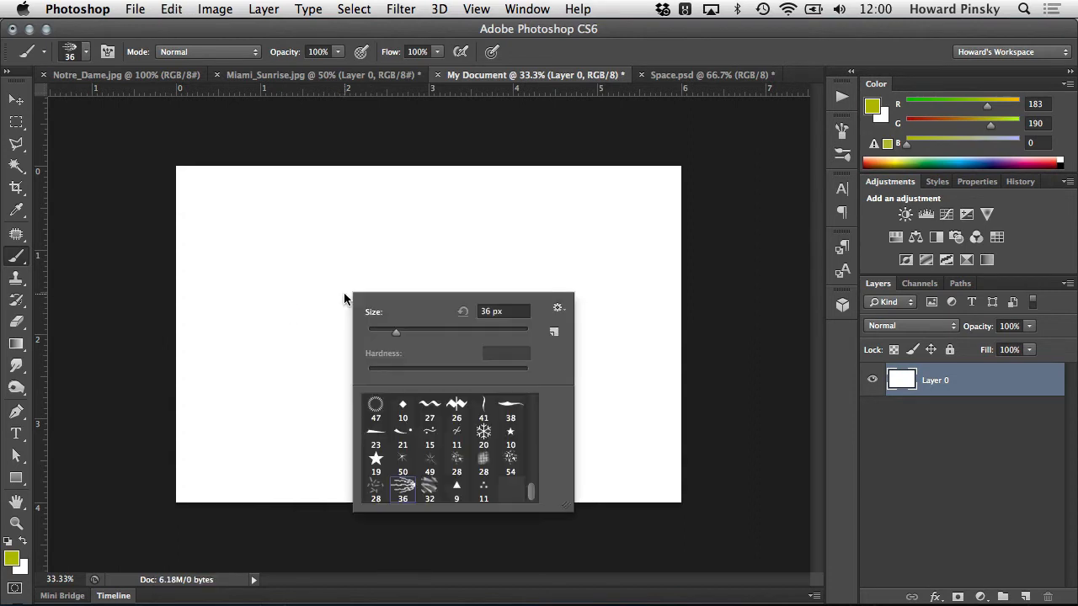
left_click(483, 461)
left_click_drag(531, 497, 508, 390)
left_click(371, 408)
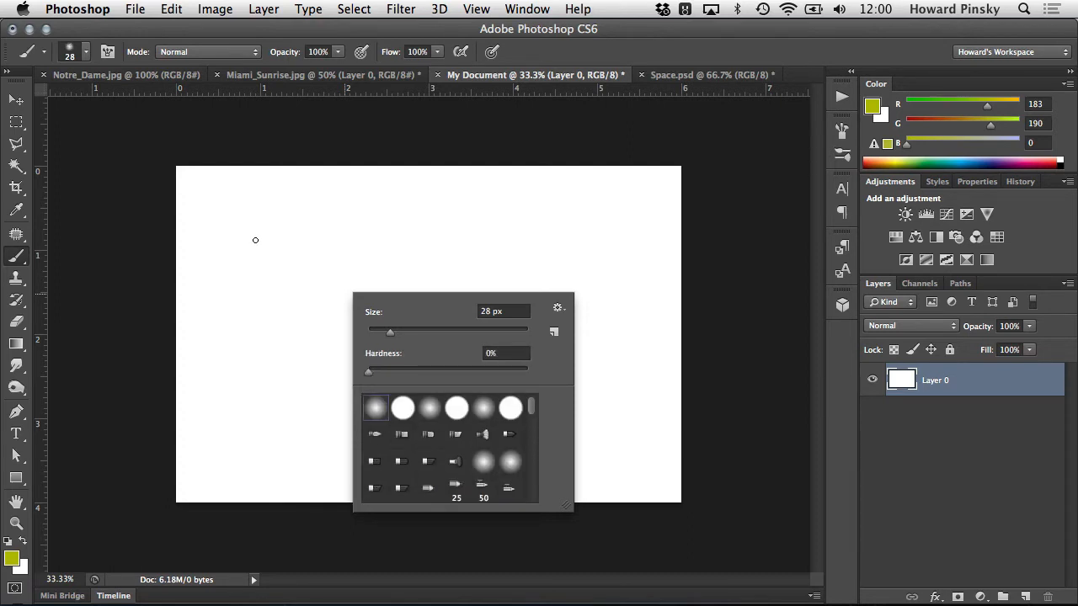
left_click_drag(392, 331, 426, 332)
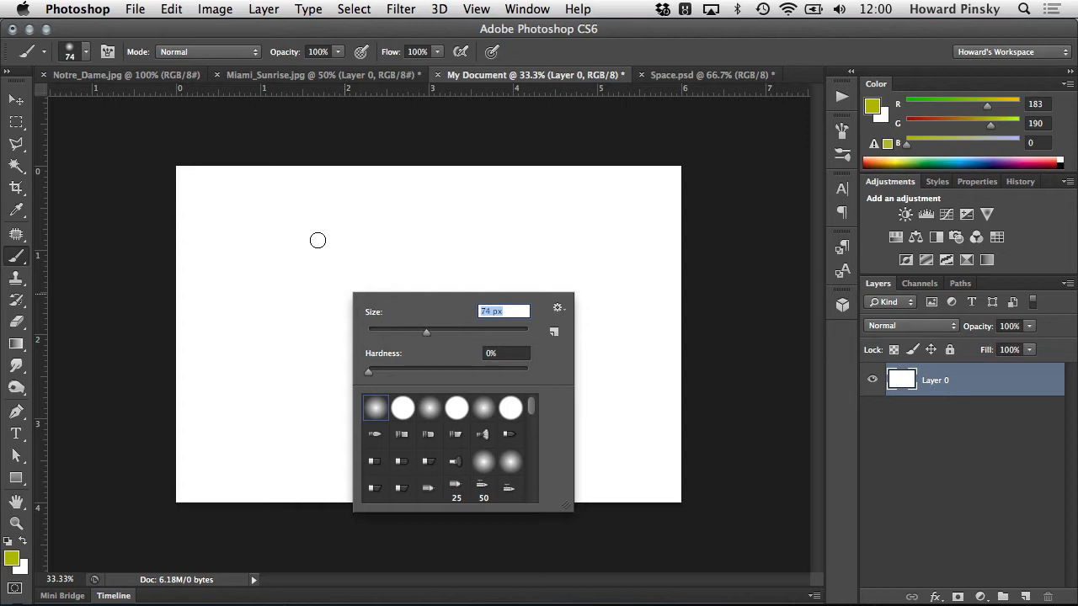
left_click(548, 48)
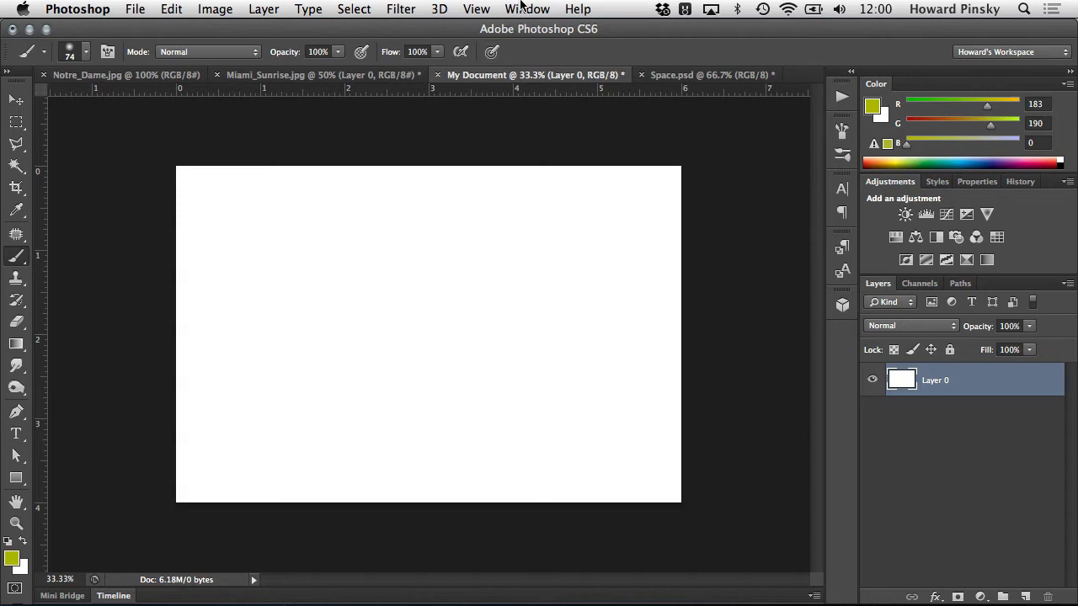
- Open the detailed brush settings, show Brush Tip Shape, and set the brush size to 79 px
left_click(522, 6)
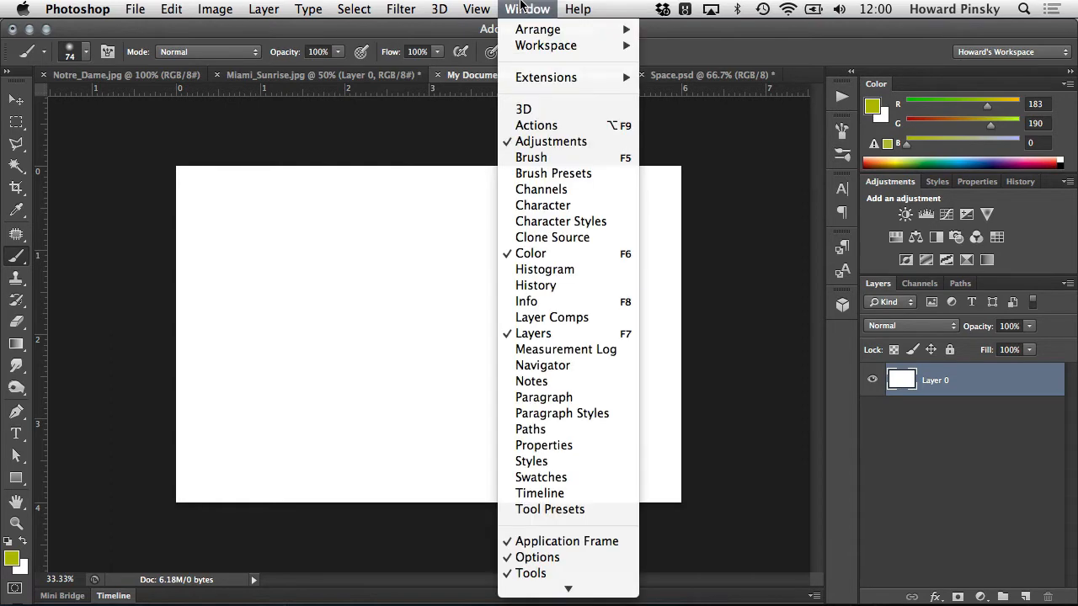
left_click(566, 159)
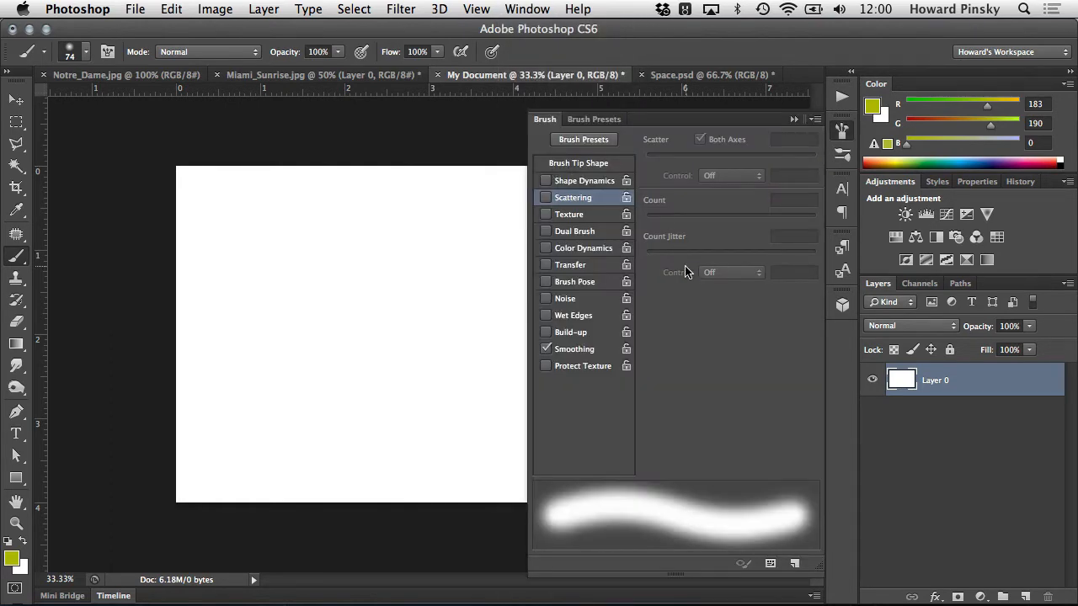
left_click(599, 166)
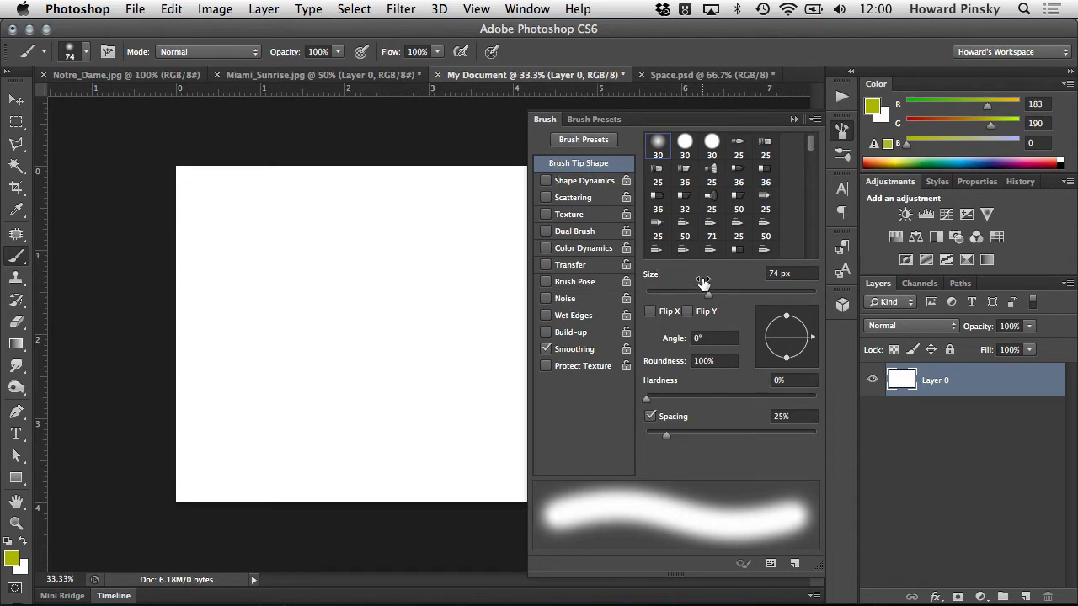
left_click_drag(708, 299, 712, 298)
mouse_move(646, 402)
left_mouse_down()
mouse_move(703, 402)
mouse_move(623, 398)
left_mouse_up()
- Select the rough-edged 36 px brush tip next to the 90 px one as the brush tip shape
scroll(762, 227, "down", 3)
scroll(762, 228, "down", 5)
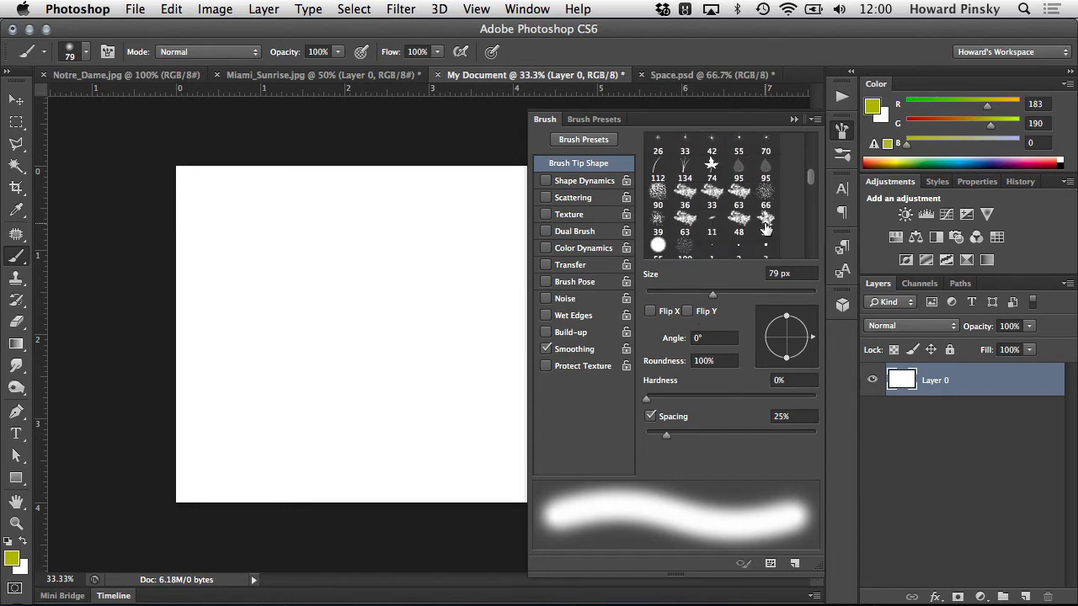
scroll(766, 227, "down", 1)
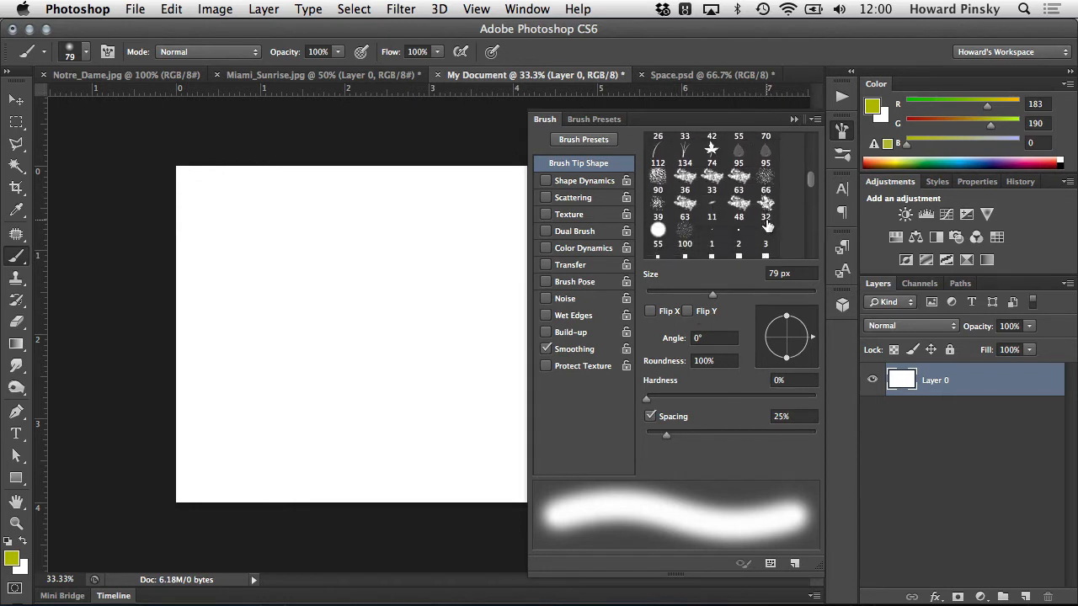
left_click(687, 179)
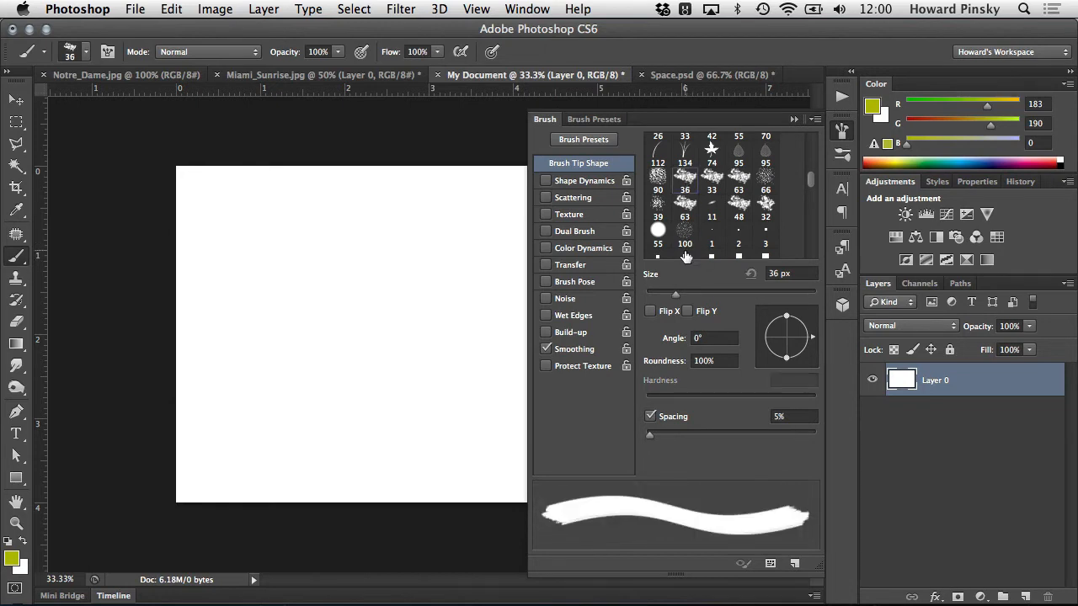
- Toggle Flip X and Flip Y on and off for the rough-edged 36 px brush tip
left_click(662, 311)
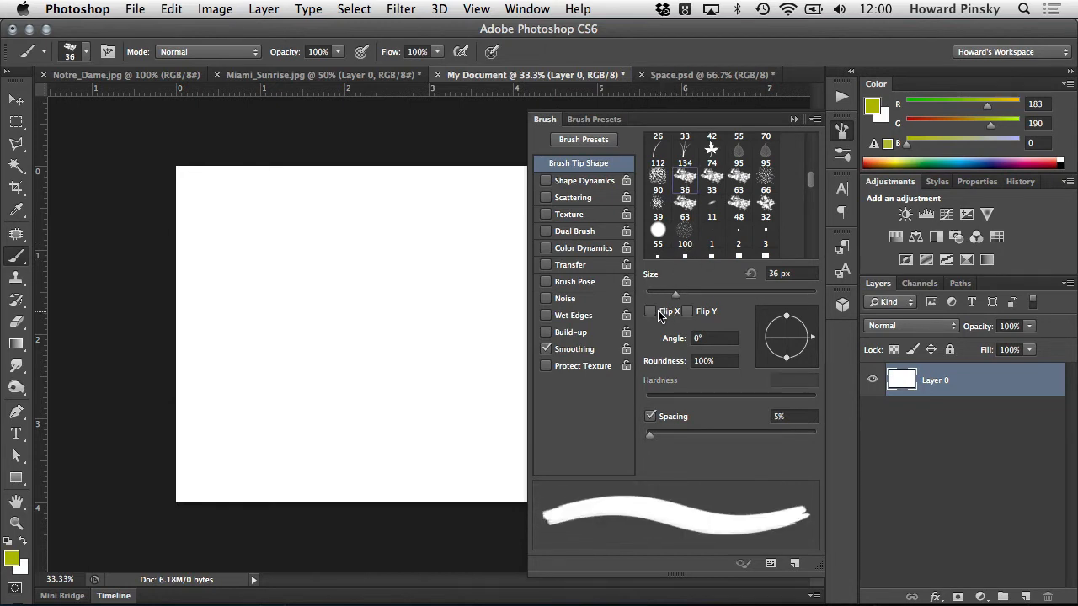
left_click(662, 311)
left_click(704, 312)
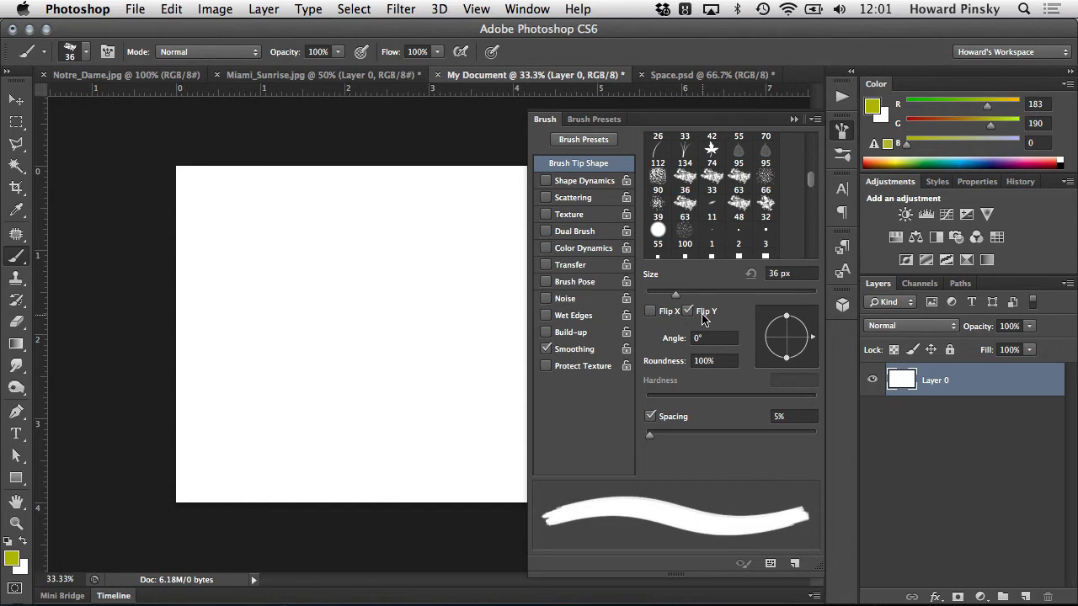
left_click(704, 312)
left_click(651, 312)
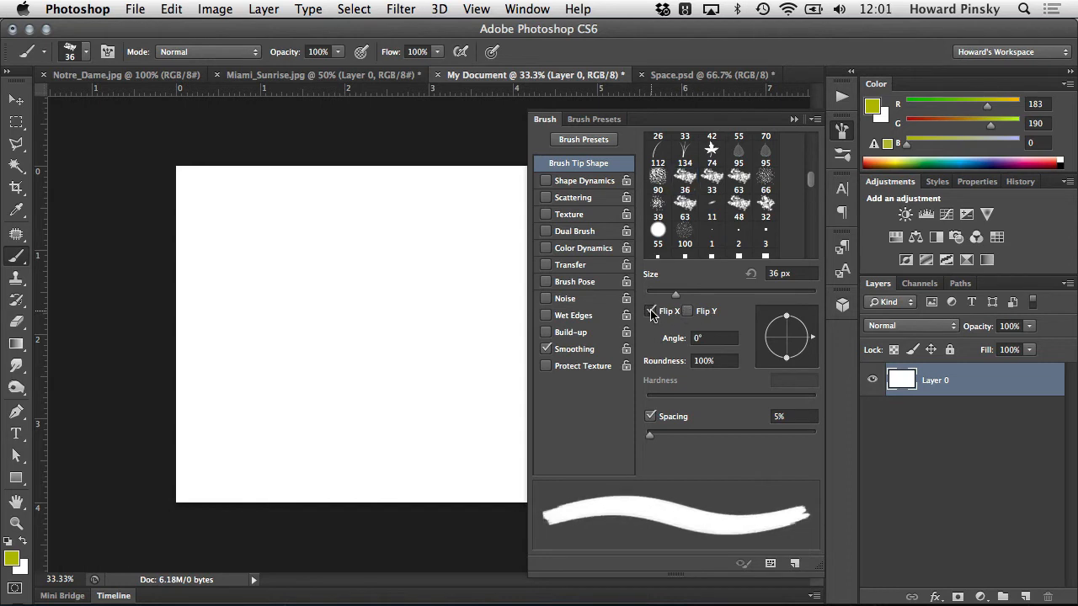
left_click(697, 315)
left_click(697, 315)
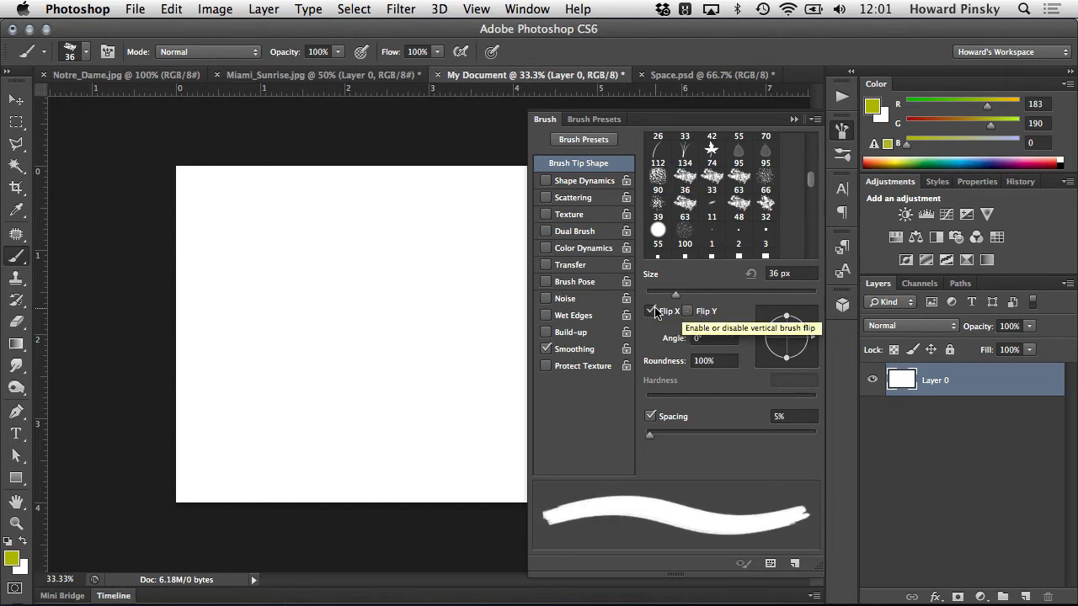
left_click(654, 311)
- Select the soft round 30 px brush tip, set its angle to -33°, and undo the test strokes
mouse_move(813, 183)
left_mouse_down()
mouse_move(810, 220)
mouse_move(807, 136)
left_mouse_up()
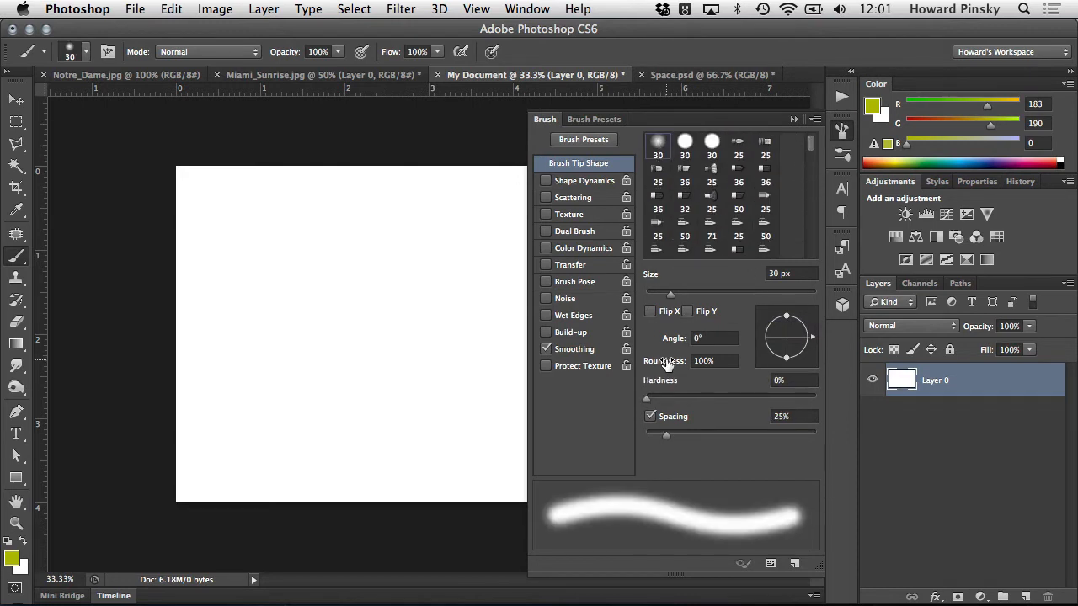
mouse_move(676, 344)
left_mouse_down()
mouse_move(600, 352)
mouse_move(646, 339)
mouse_move(616, 337)
mouse_move(741, 333)
mouse_move(655, 338)
left_mouse_up()
key("super+z")
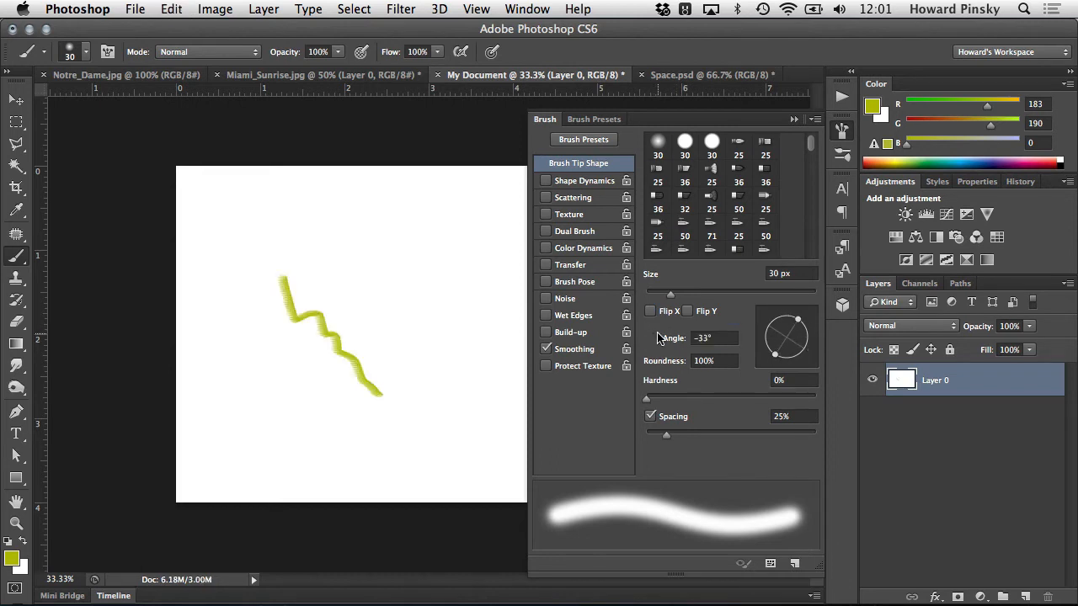
key("super+z")
- Set the brush tip's angle to 0° and its roundness to 46%
left_click(702, 338)
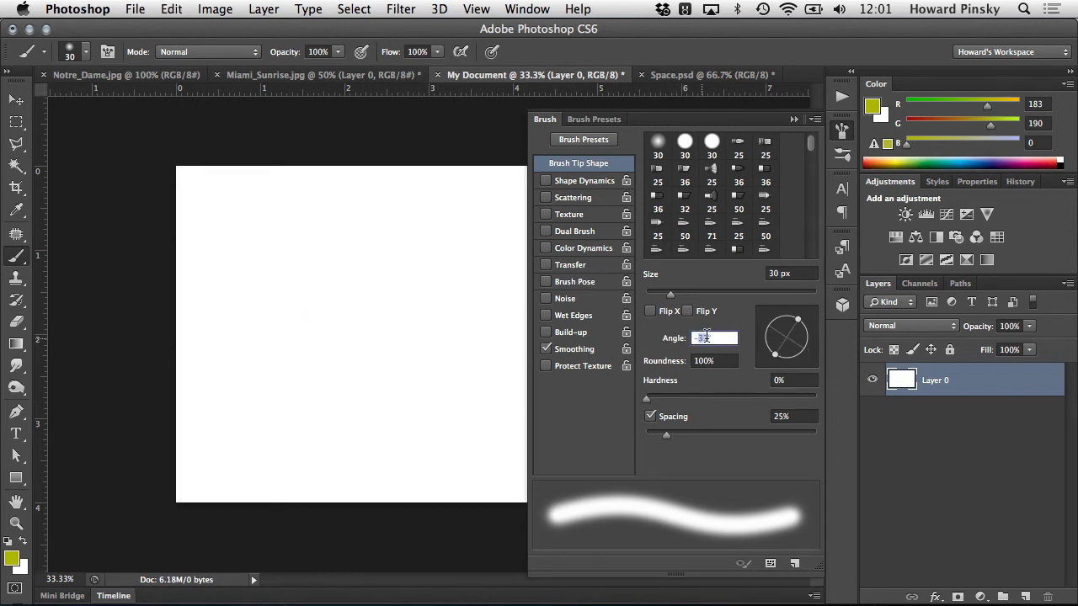
type("0")
left_click(710, 360)
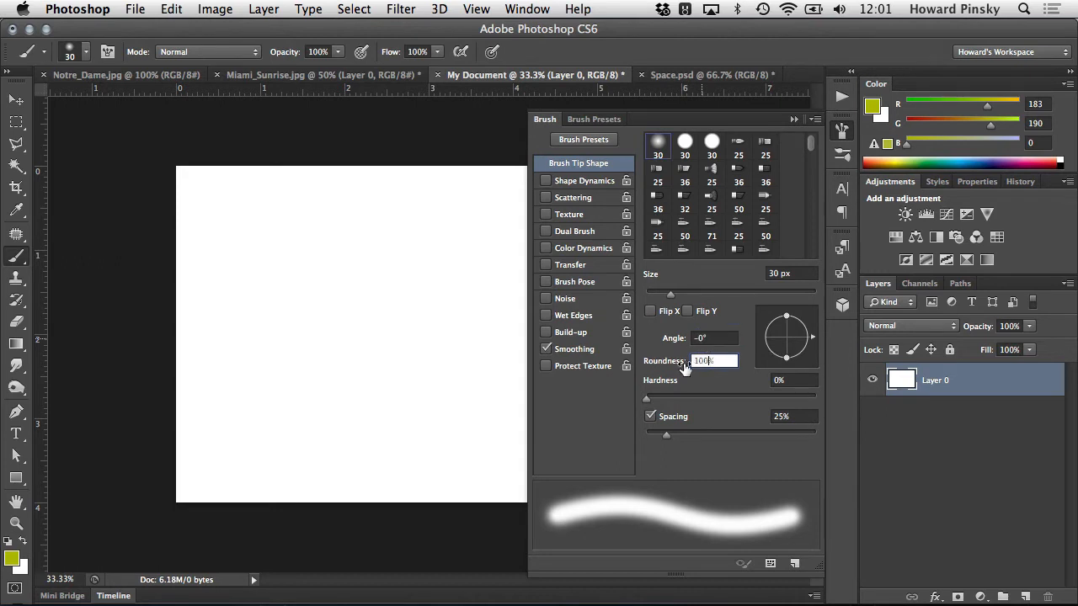
mouse_move(676, 363)
left_mouse_down()
mouse_move(633, 365)
mouse_move(683, 361)
left_mouse_up()
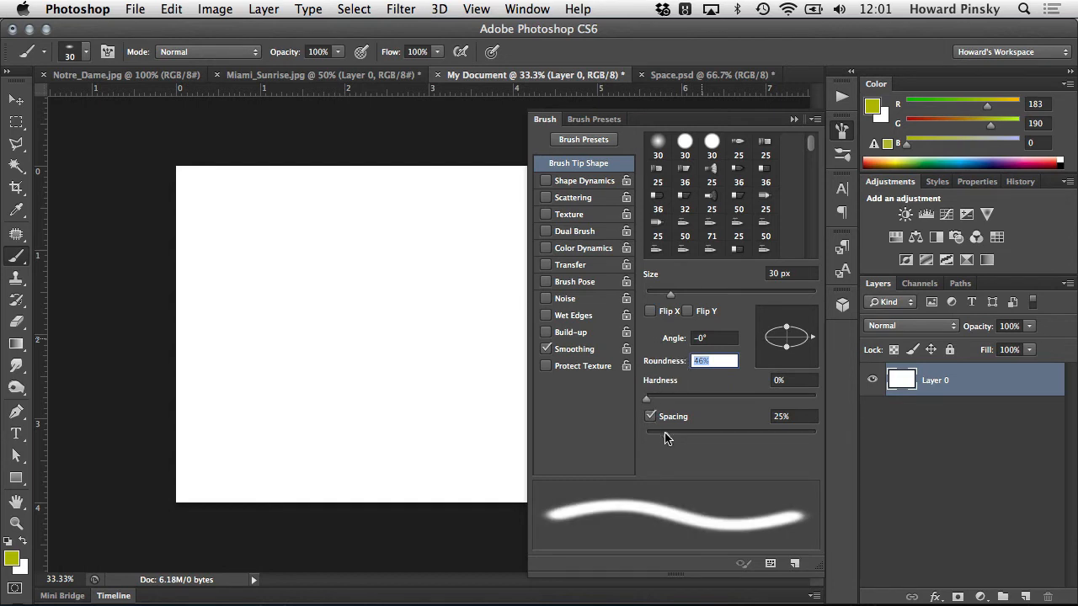
- Set the brush spacing to 191%, paint a diagonal test stroke on the canvas, and undo it
mouse_move(666, 436)
left_mouse_down()
mouse_move(798, 421)
mouse_move(619, 428)
mouse_move(769, 421)
left_mouse_up()
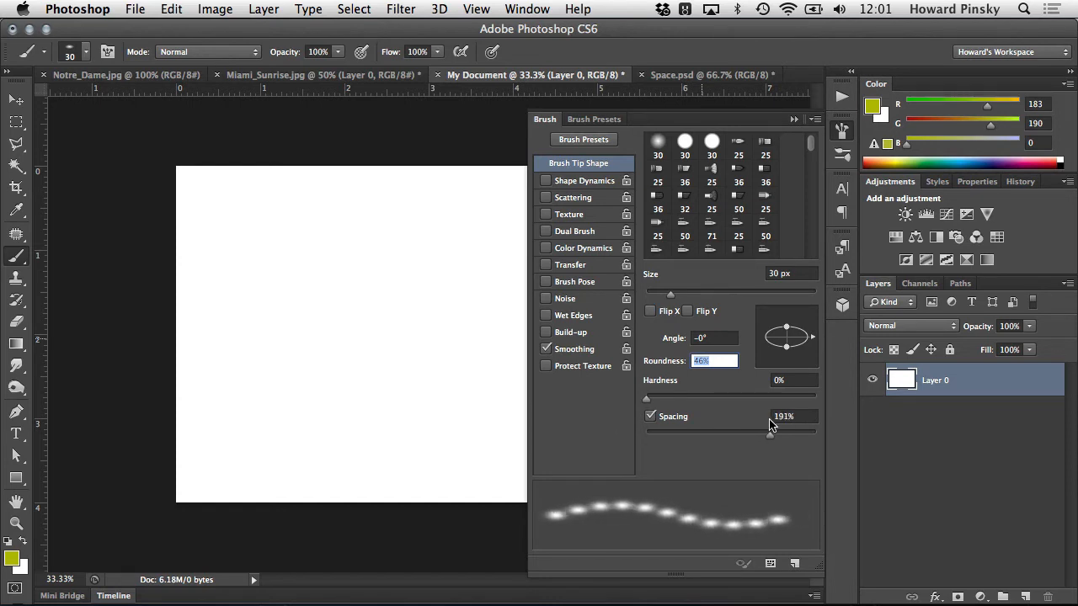
mouse_move(280, 285)
left_mouse_down()
mouse_move(332, 327)
mouse_move(397, 416)
left_mouse_up()
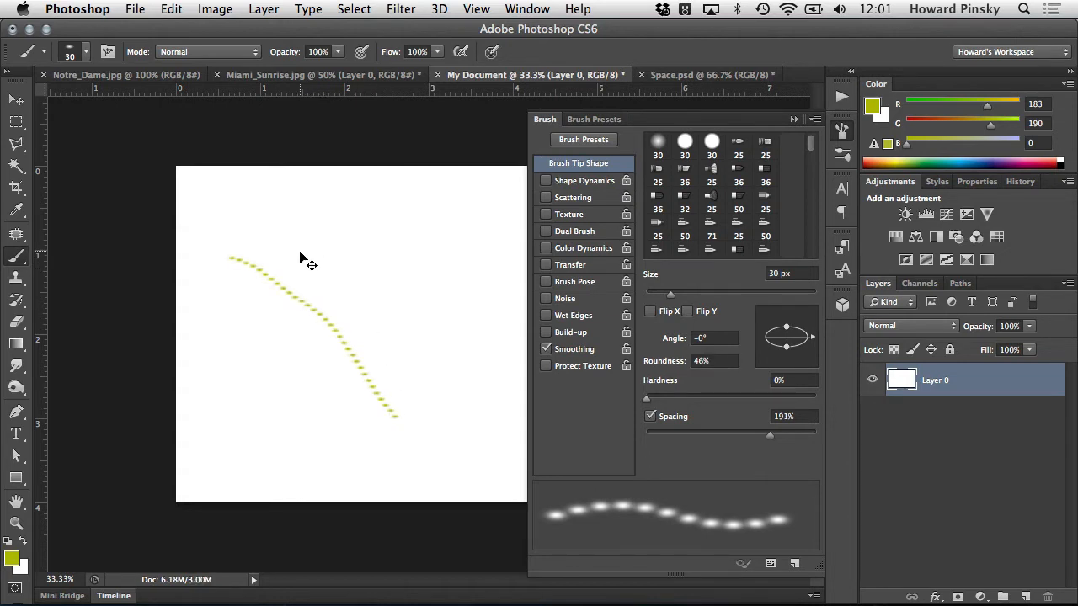
key("super+z")
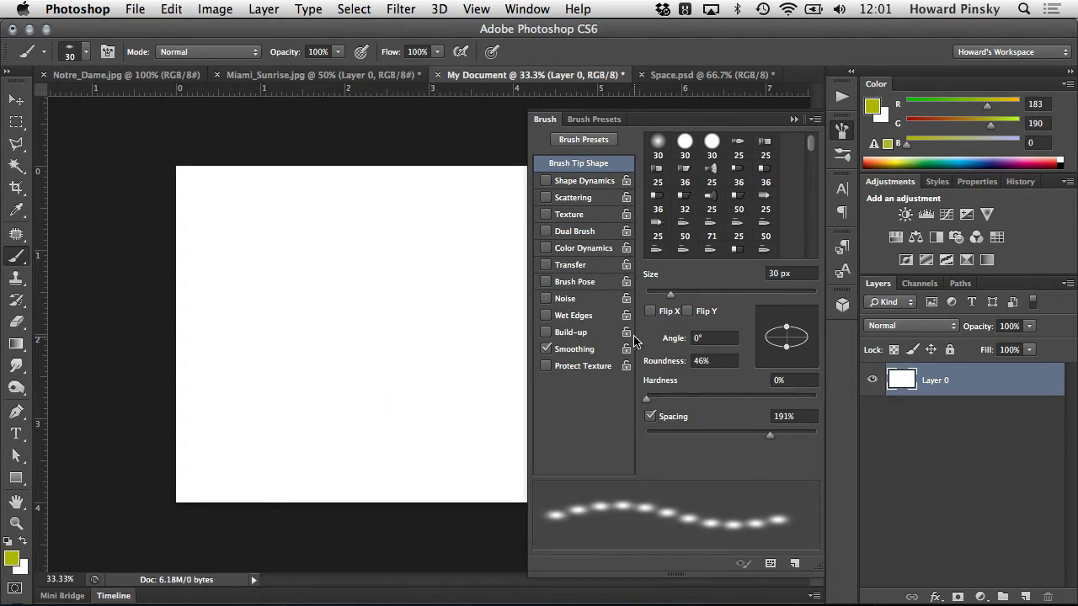
- Enable Shape Dynamics with Size Jitter at 100%, and undo the test stroke painted with it
left_click(593, 183)
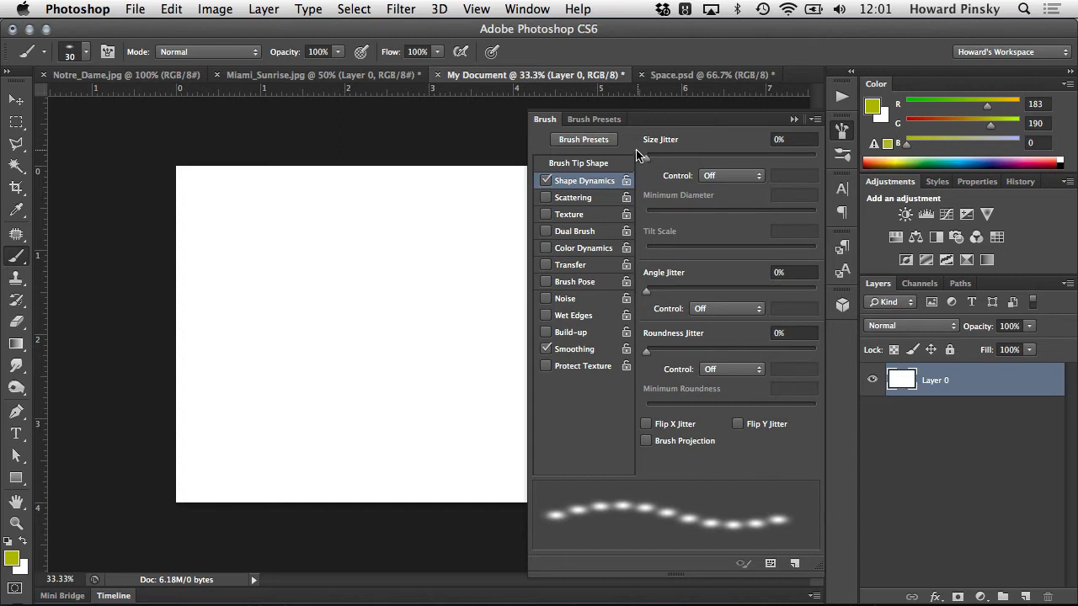
mouse_move(647, 156)
left_mouse_down()
mouse_move(790, 168)
mouse_move(825, 160)
left_mouse_up()
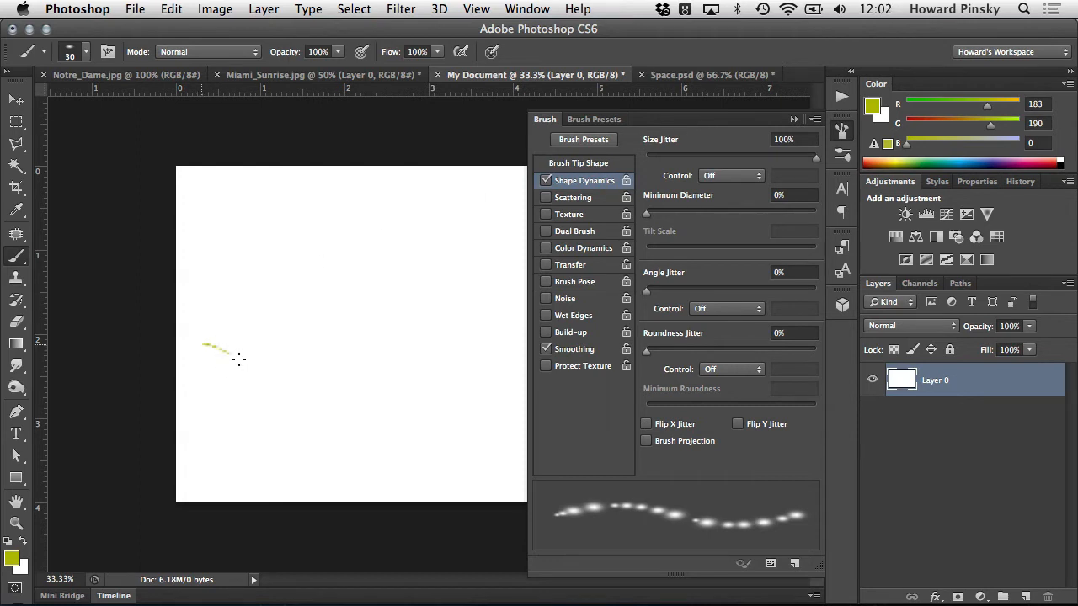
key("super+z")
- Set Angle Jitter to 37% and Roundness Jitter to 12%, and undo the test stroke
mouse_move(646, 213)
left_mouse_down()
mouse_move(769, 210)
mouse_move(627, 210)
left_mouse_up()
mouse_move(646, 288)
left_mouse_down()
mouse_move(702, 284)
mouse_move(665, 288)
left_mouse_up()
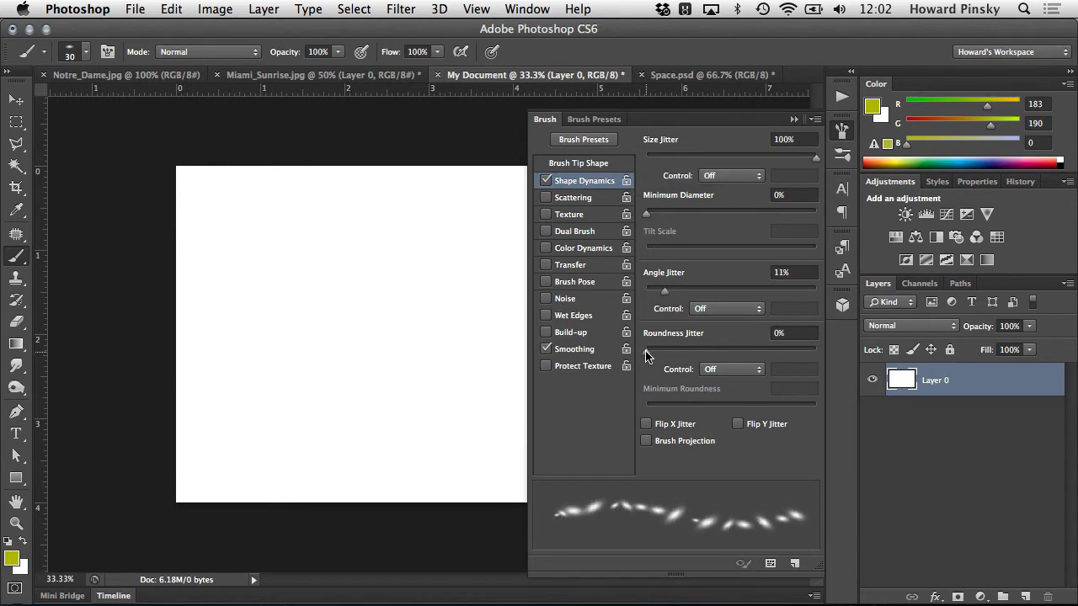
mouse_move(646, 356)
left_mouse_down()
mouse_move(807, 352)
mouse_move(663, 353)
left_mouse_up()
left_click_drag(662, 290, 710, 291)
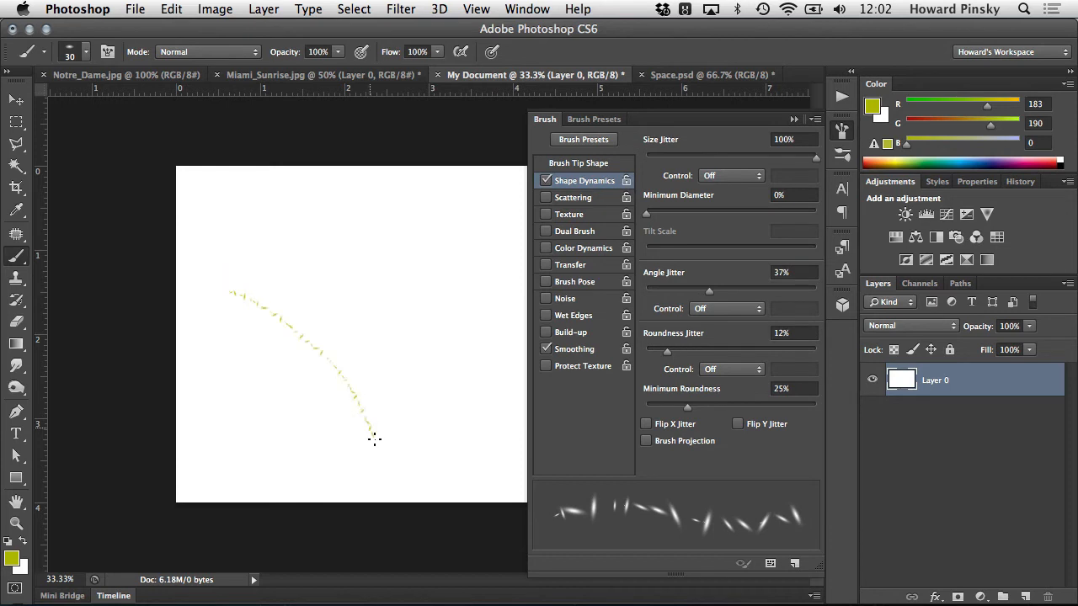
key("super+z")
- Increase the brush size to 50 px, paint a diagonal test stroke, and undo it
key("bracketright")
key("bracketright")
key("bracketright")
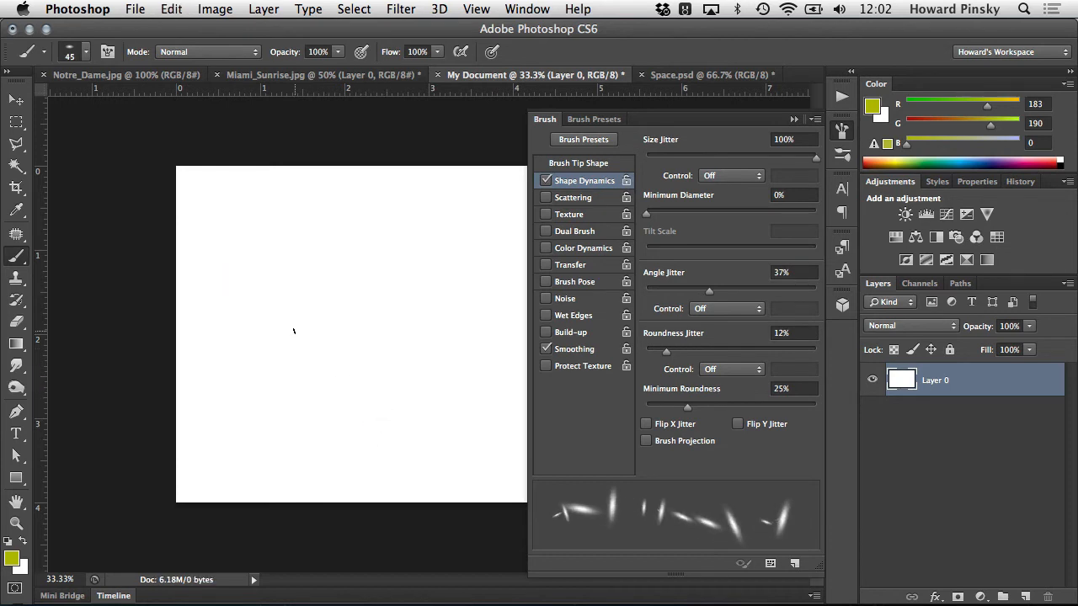
key("bracketright")
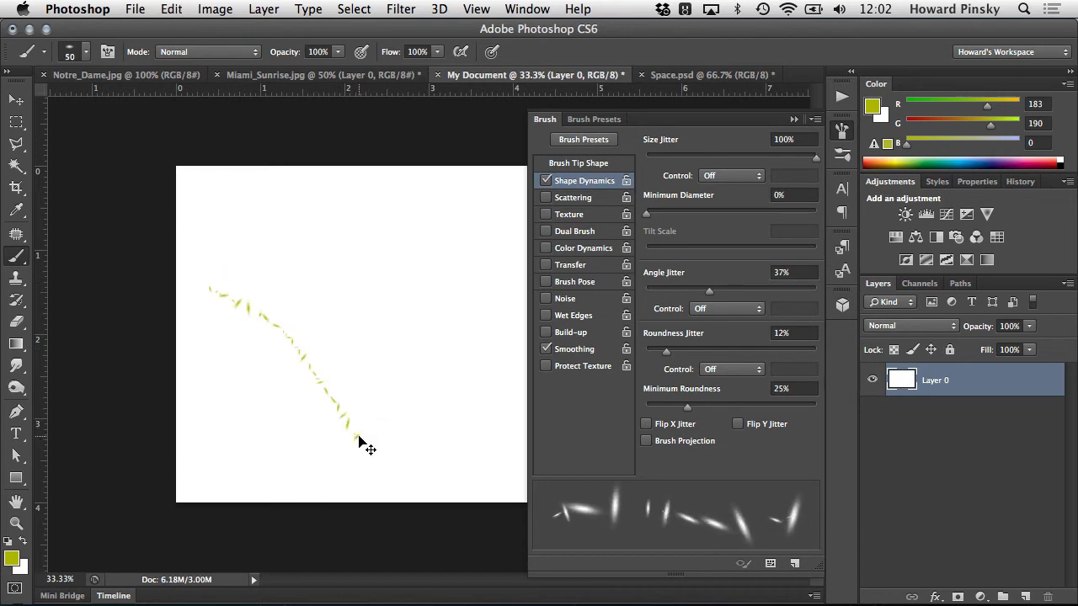
key("super+z")
- Paint three roughly parallel diagonal strokes across the canvas at 50% zoom
left_click(362, 358, "super")
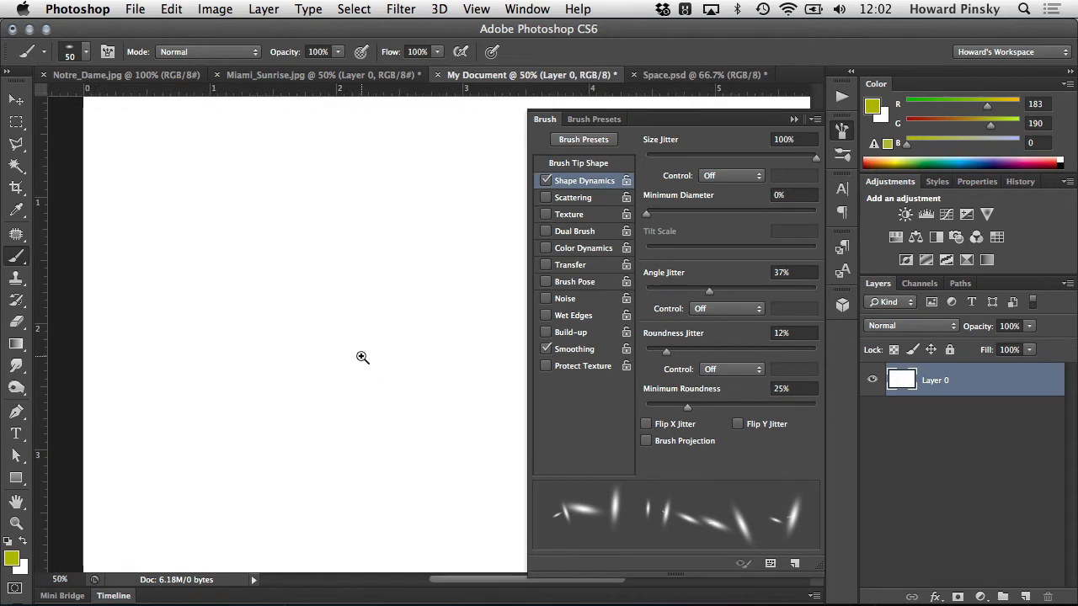
scroll(275, 313, "right", 2)
left_click_drag(150, 286, 336, 464)
left_click_drag(221, 230, 413, 424)
left_click_drag(452, 371, 289, 196)
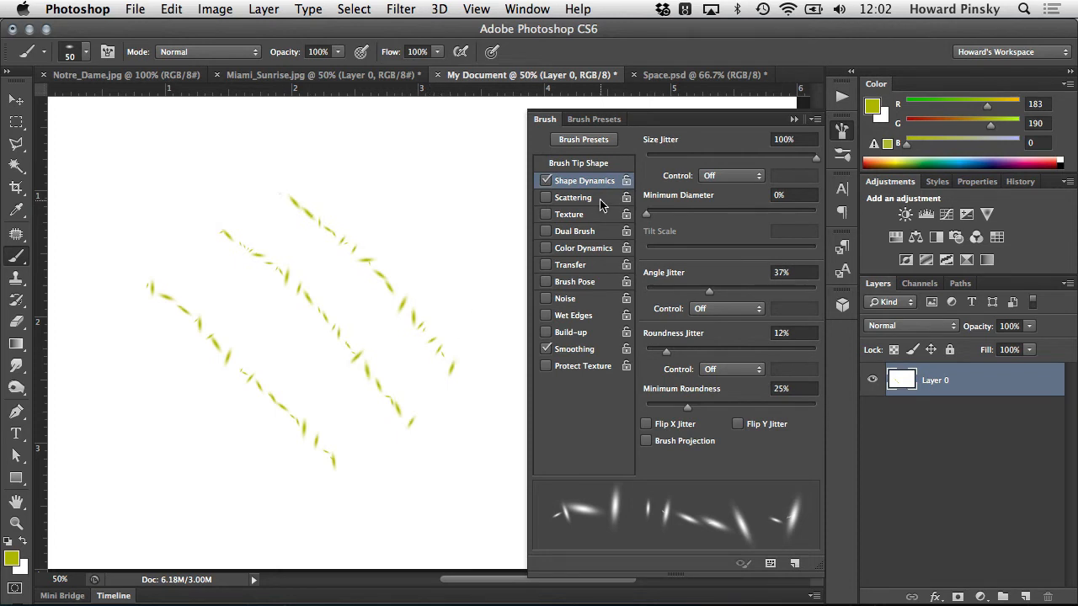
- Enable Scattering for the brush and undo the three diagonal test strokes
left_click(573, 197)
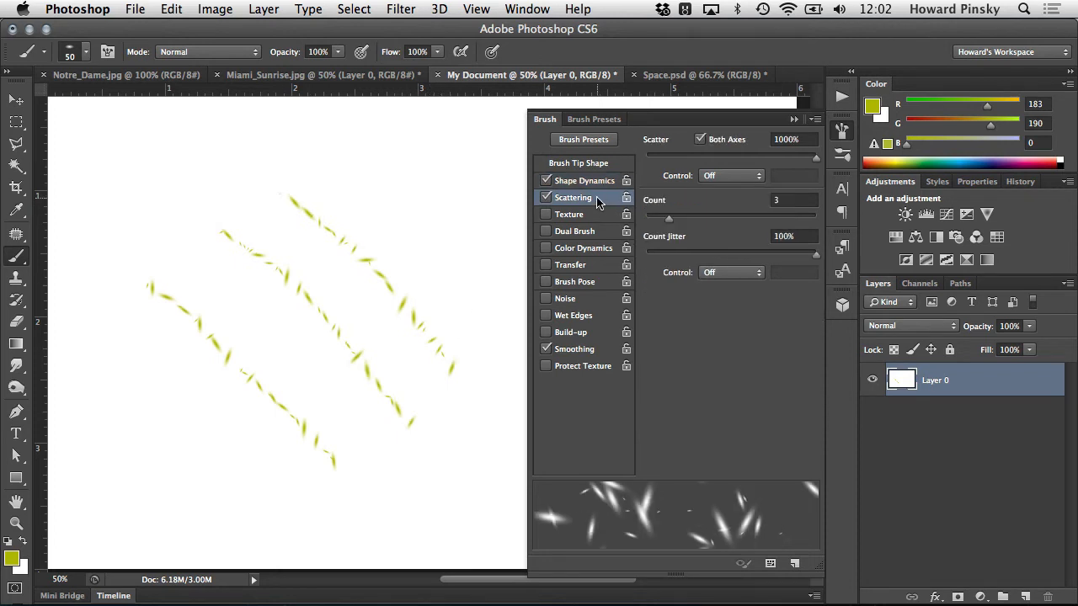
key("super+alt+z")
key("super+alt+z")
key("super+alt+z")
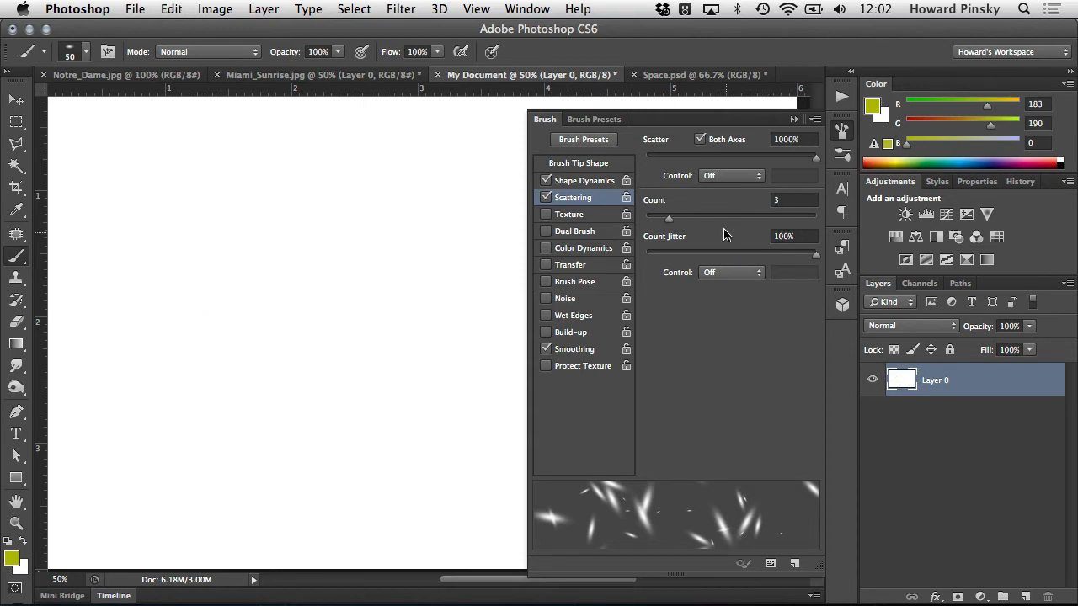
- Switch scattering on Both Axes off and on again, and set Scatter to 881%
left_click(700, 140)
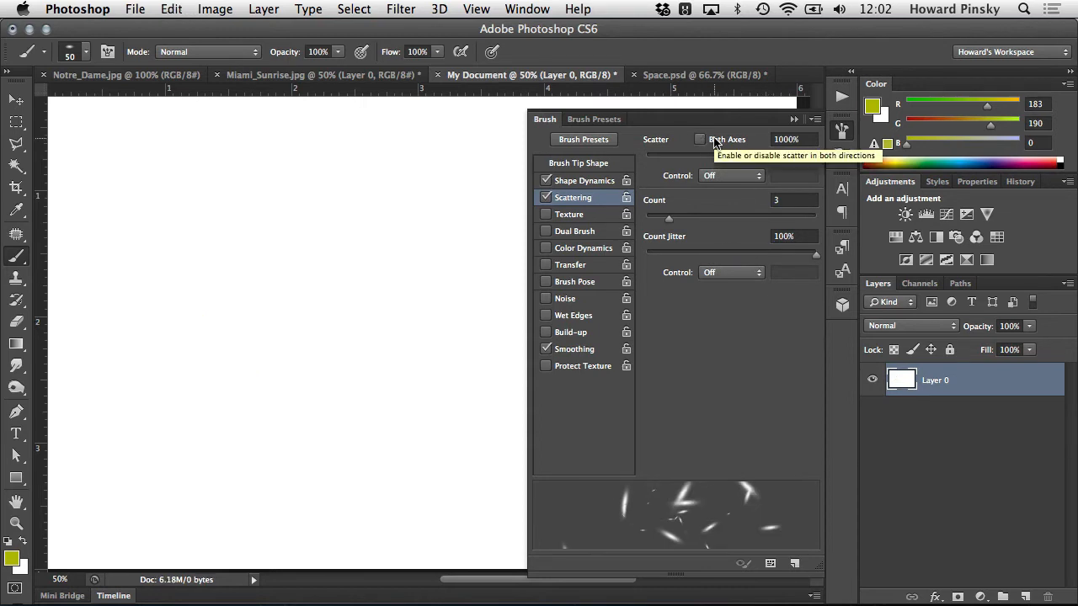
left_click(714, 141)
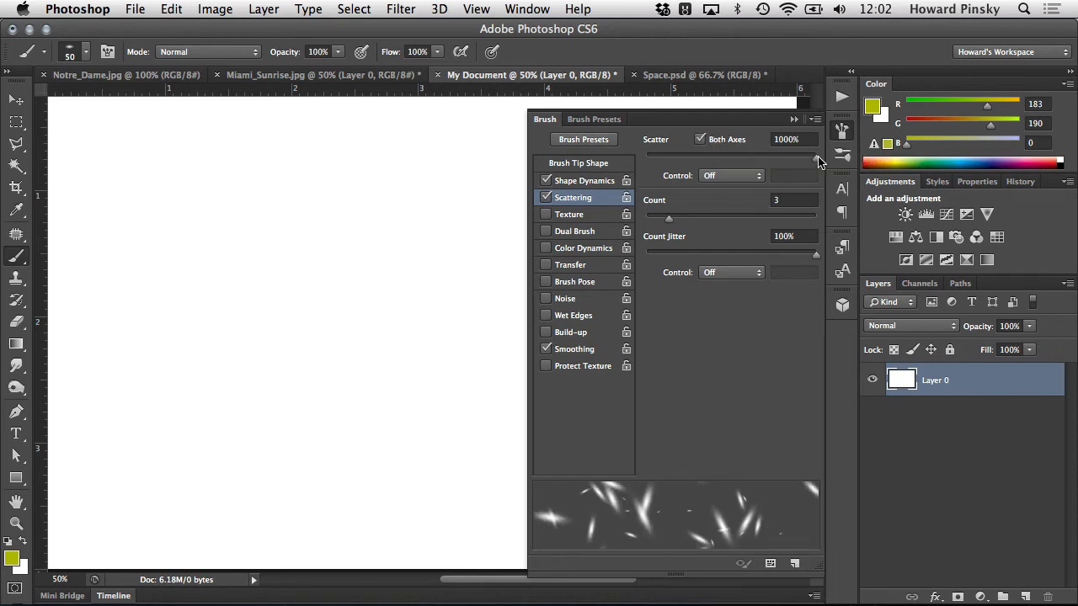
left_click_drag(816, 159, 644, 165)
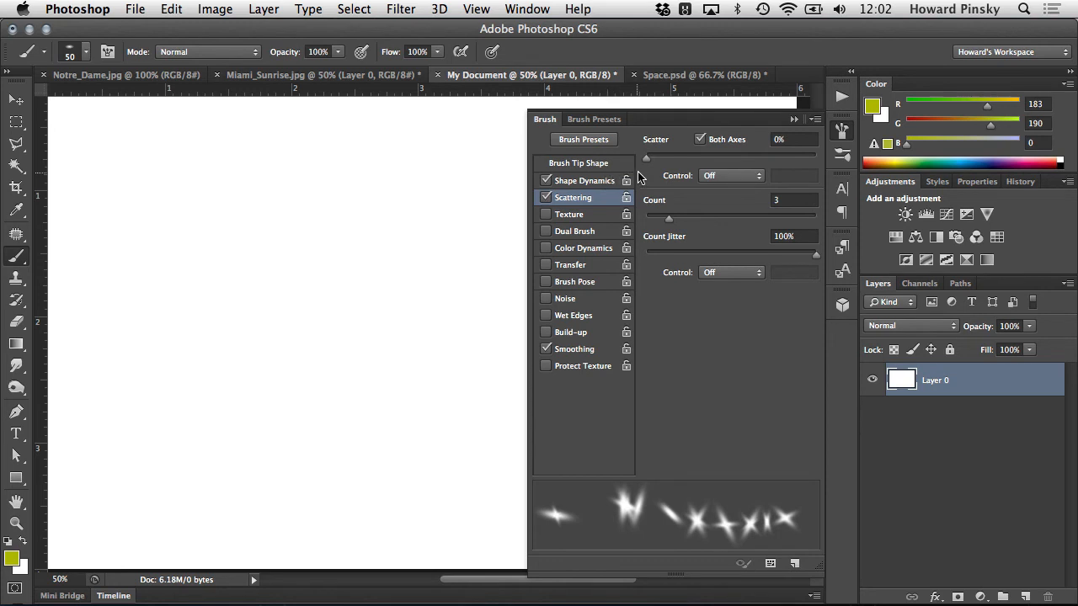
mouse_move(646, 159)
left_mouse_down()
mouse_move(767, 167)
mouse_move(797, 181)
left_mouse_up()
- Paint two diagonal test strokes with the scattered brush, undoing each one
mouse_move(194, 309)
left_mouse_down()
mouse_move(211, 353)
mouse_move(342, 497)
left_mouse_up()
key("super+z")
mouse_move(195, 221)
left_mouse_down()
mouse_move(354, 293)
mouse_move(471, 450)
left_mouse_up()
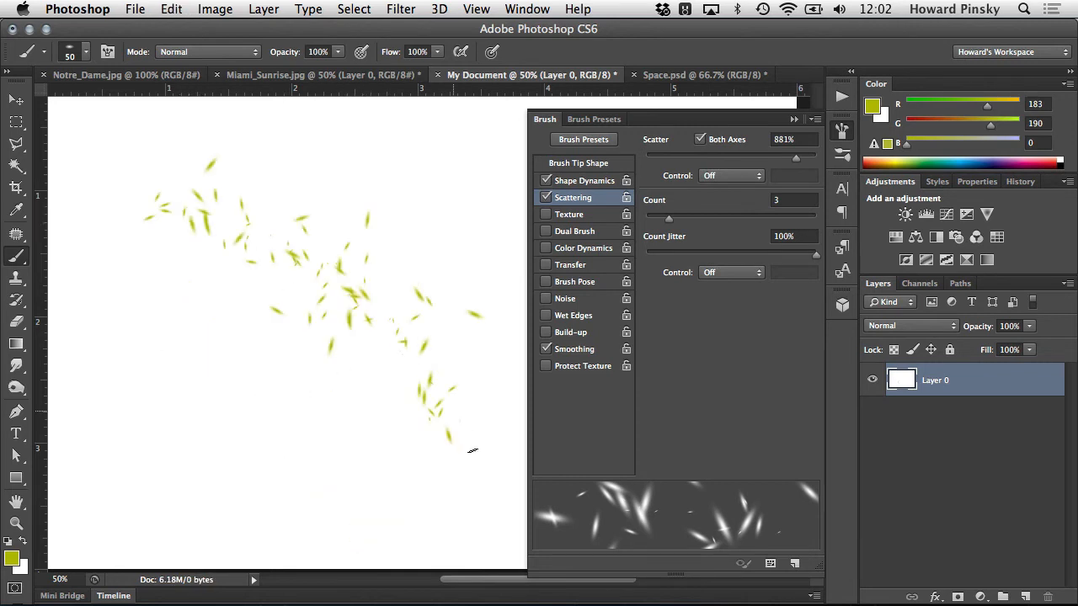
key("super+z")
- Set the scattering Count to 12 with Count Jitter at 100%, and paint and undo two test strokes
mouse_move(668, 218)
left_mouse_down()
mouse_move(624, 218)
mouse_move(817, 226)
mouse_move(772, 219)
left_mouse_up()
mouse_move(811, 253)
left_mouse_down()
mouse_move(669, 254)
mouse_move(816, 256)
left_mouse_up()
mouse_move(309, 470)
left_mouse_down()
mouse_move(172, 349)
mouse_move(139, 337)
left_mouse_up()
key("ctrl+z")
mouse_move(193, 205)
left_mouse_down()
mouse_move(340, 338)
mouse_move(439, 486)
mouse_move(403, 483)
mouse_move(252, 383)
mouse_move(155, 311)
mouse_move(109, 252)
mouse_move(158, 381)
mouse_move(250, 483)
mouse_move(316, 539)
left_mouse_up()
key("super+z")
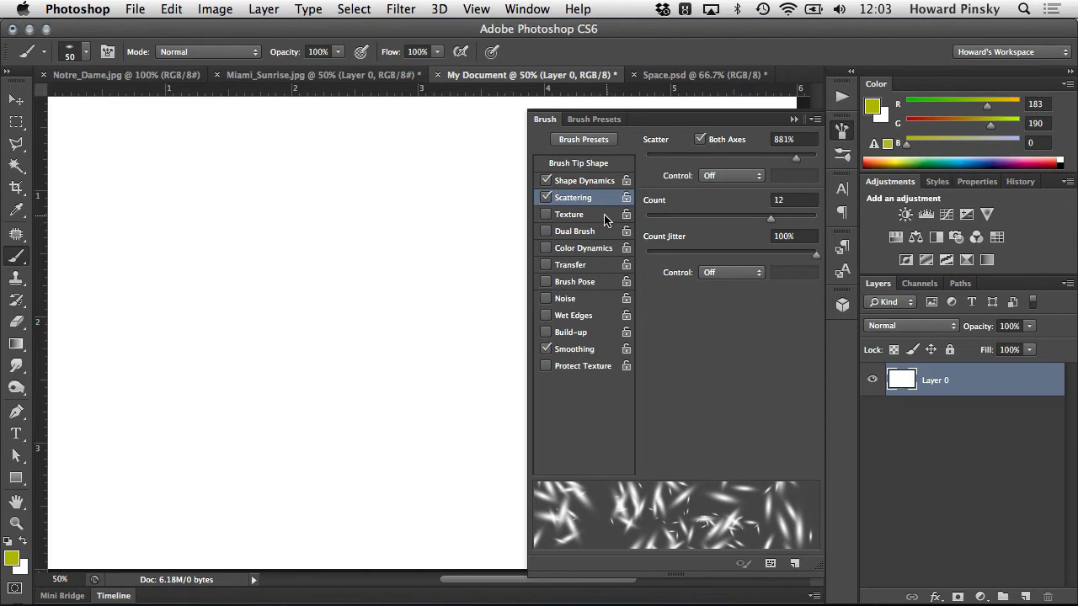
- Enable Texture for the brush and choose the reddish-brown mottled pattern after trying the grey marbled one
left_click(547, 215)
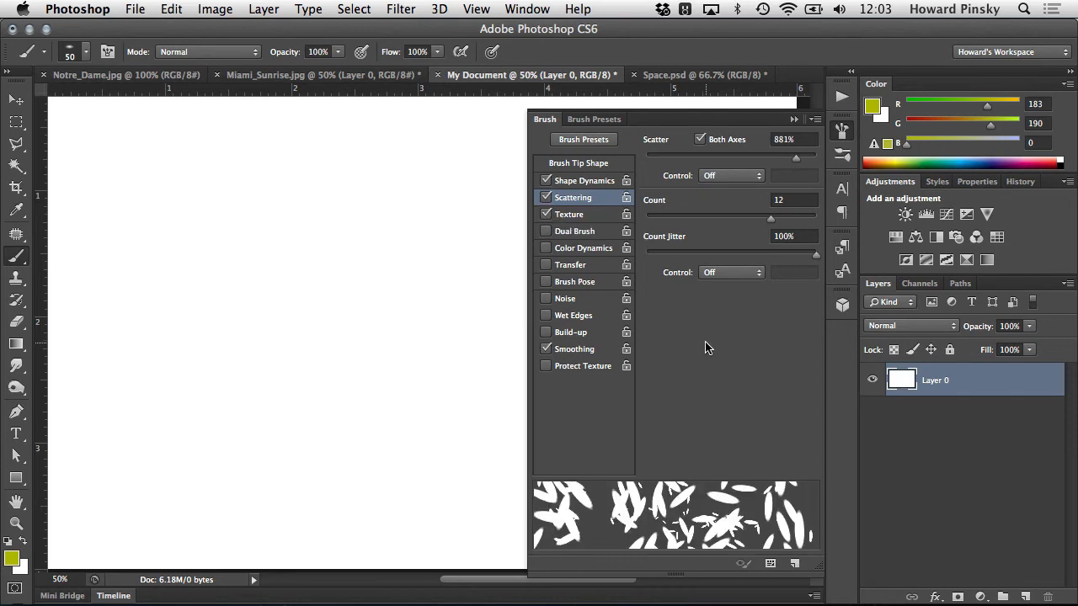
left_click(592, 214)
left_click(696, 160)
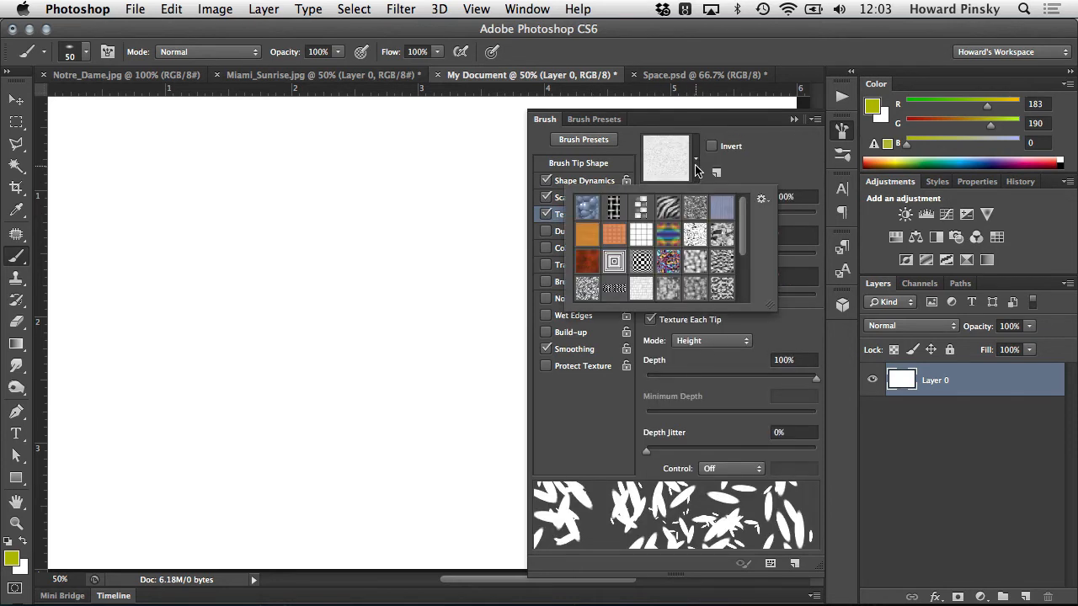
left_click(722, 237)
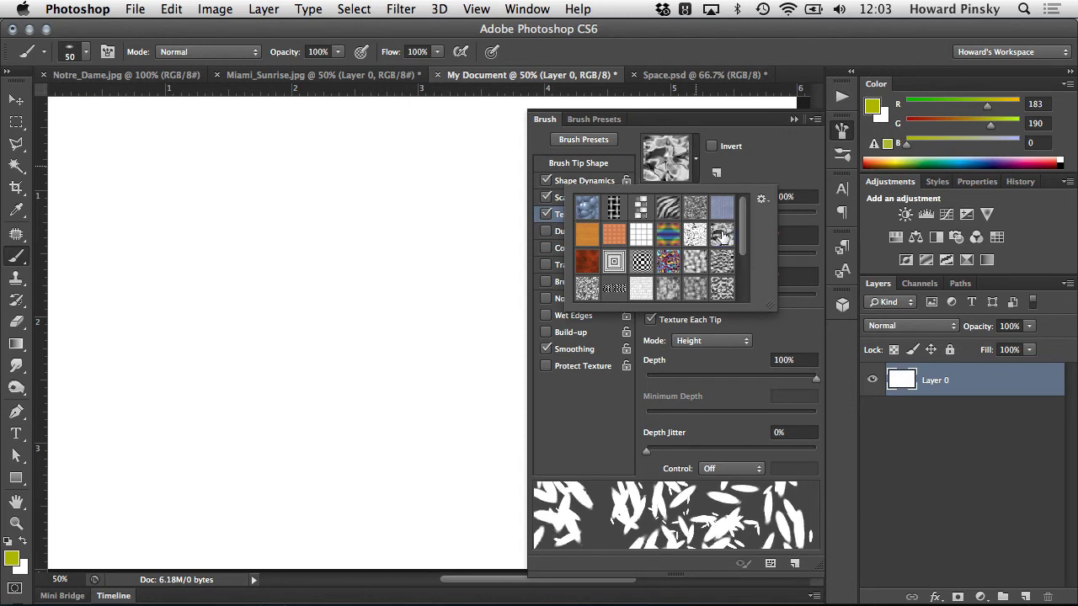
scroll(710, 250, "down", 1)
left_click(588, 246)
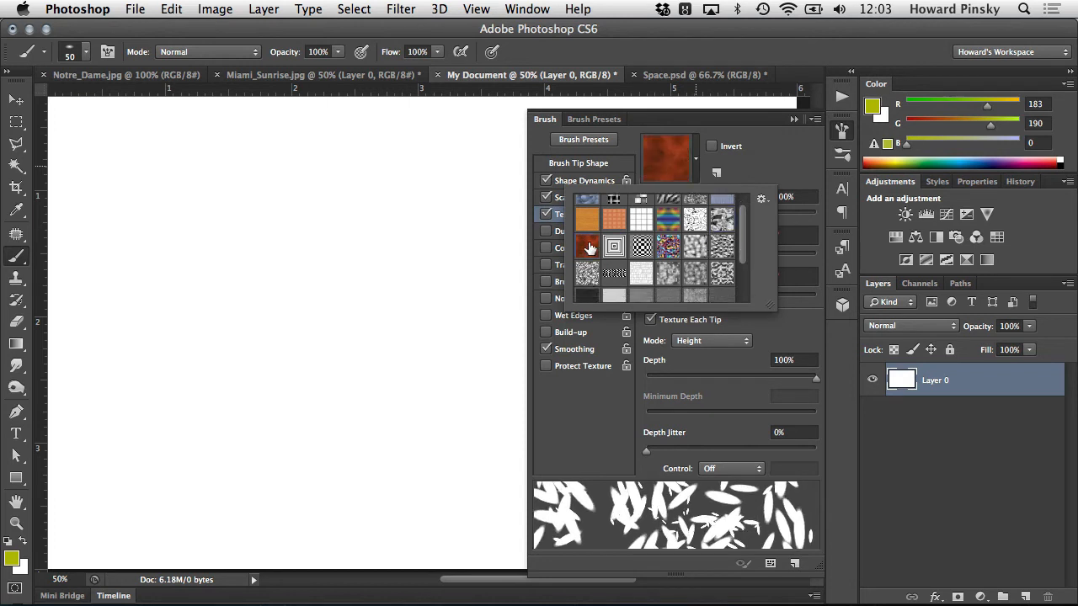
left_click(796, 159)
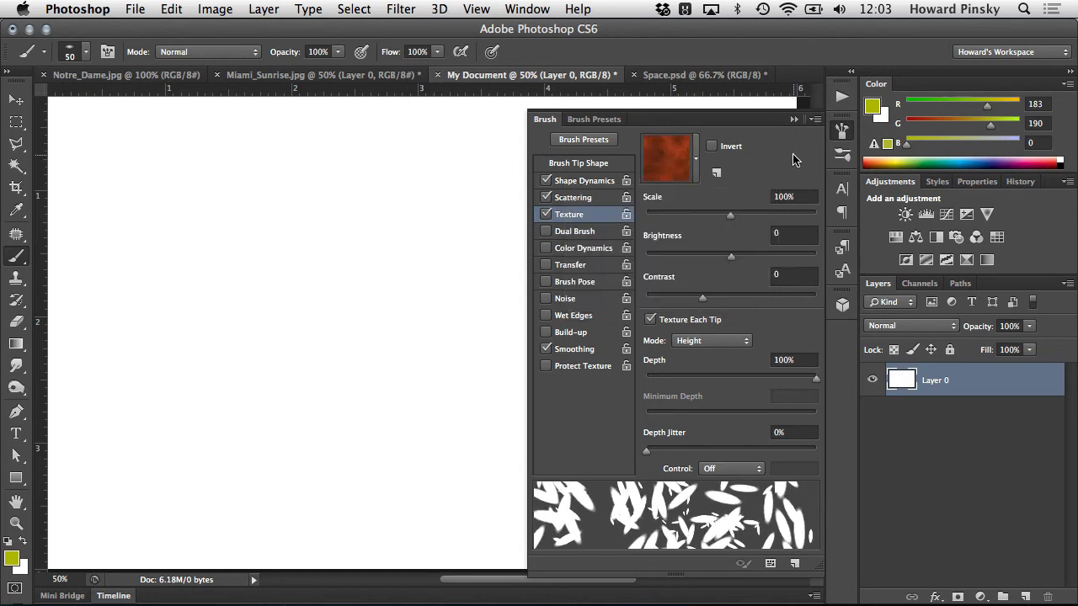
- Set the texture's scale to 67%, brightness to 30 and contrast to 59, and turn off Texture Each Tip
left_click_drag(730, 215, 702, 213)
mouse_move(731, 254)
left_mouse_down()
mouse_move(656, 253)
mouse_move(790, 258)
mouse_move(646, 256)
mouse_move(747, 257)
left_mouse_up()
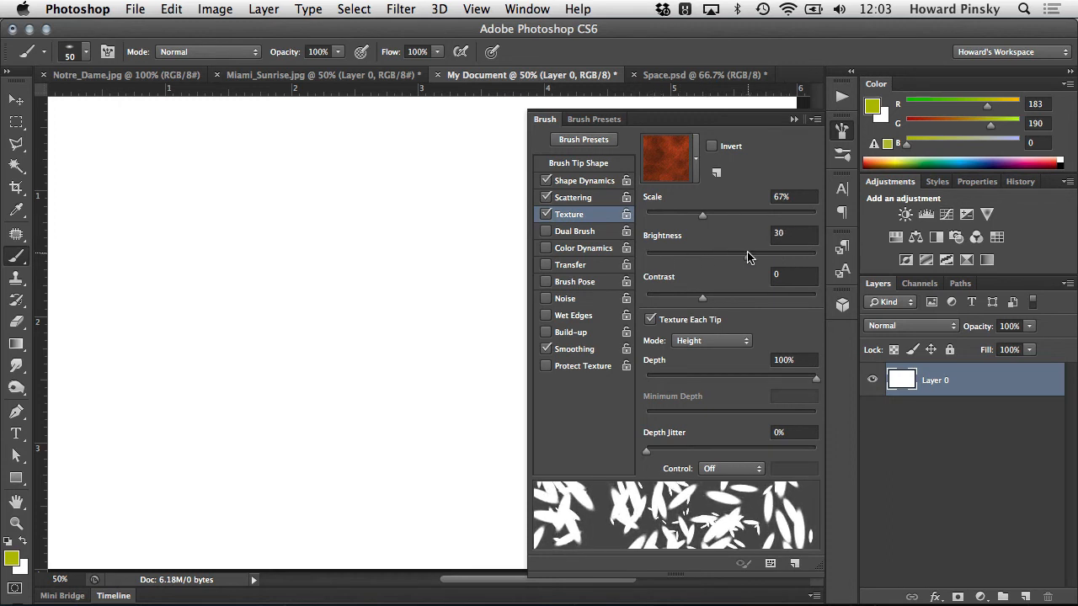
left_click_drag(697, 292, 768, 294)
left_click(691, 320)
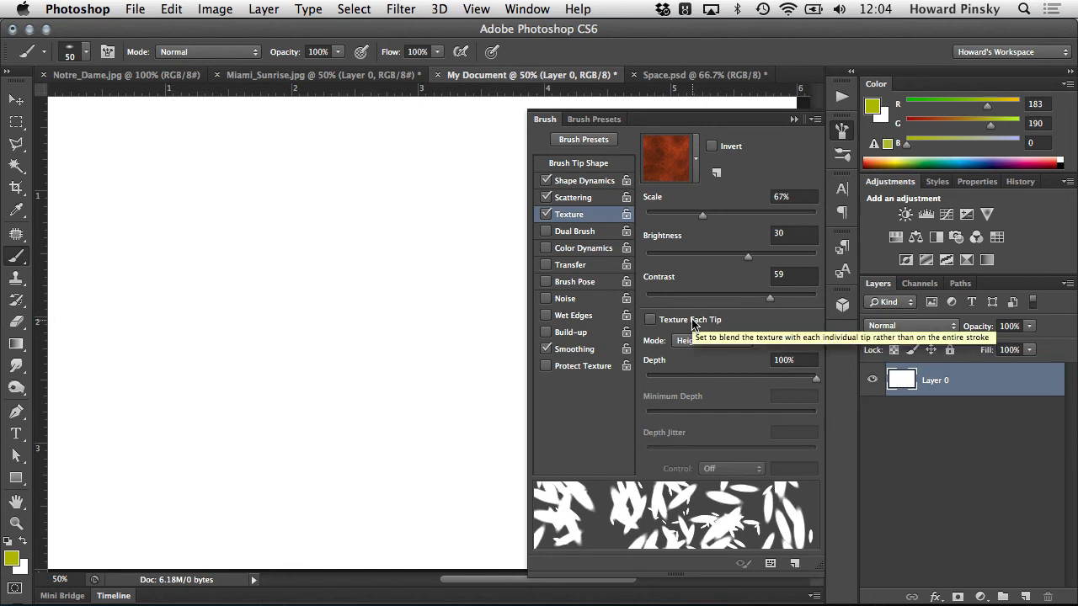
- Turn on Texture Each Tip, set the texture mode to Darken after trying Multiply and Subtract, and paint and undo a diagonal test stroke
left_click(692, 321)
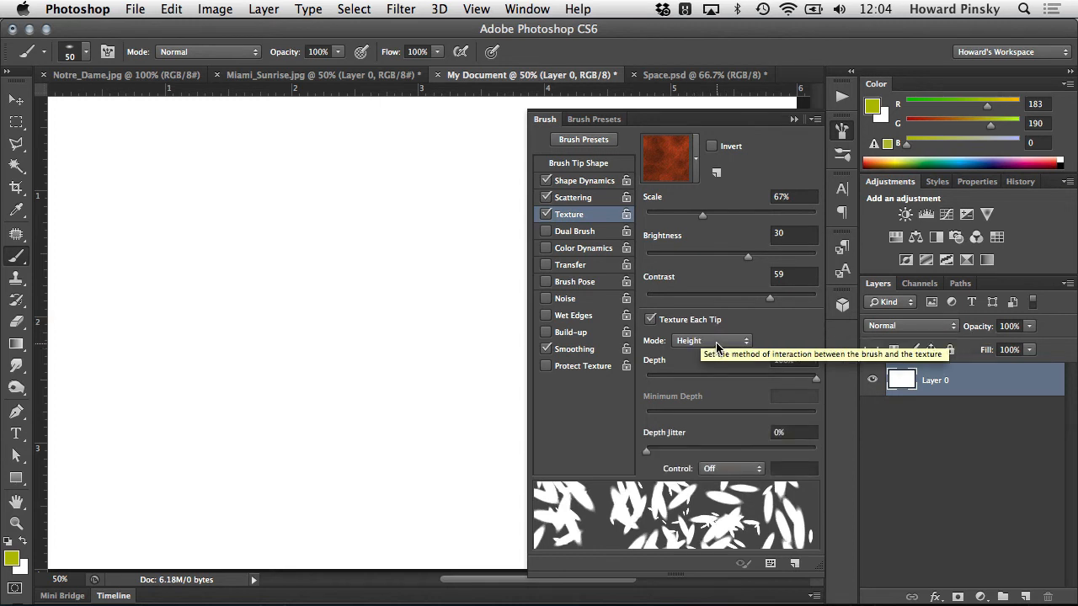
left_click(718, 342)
left_click(713, 241)
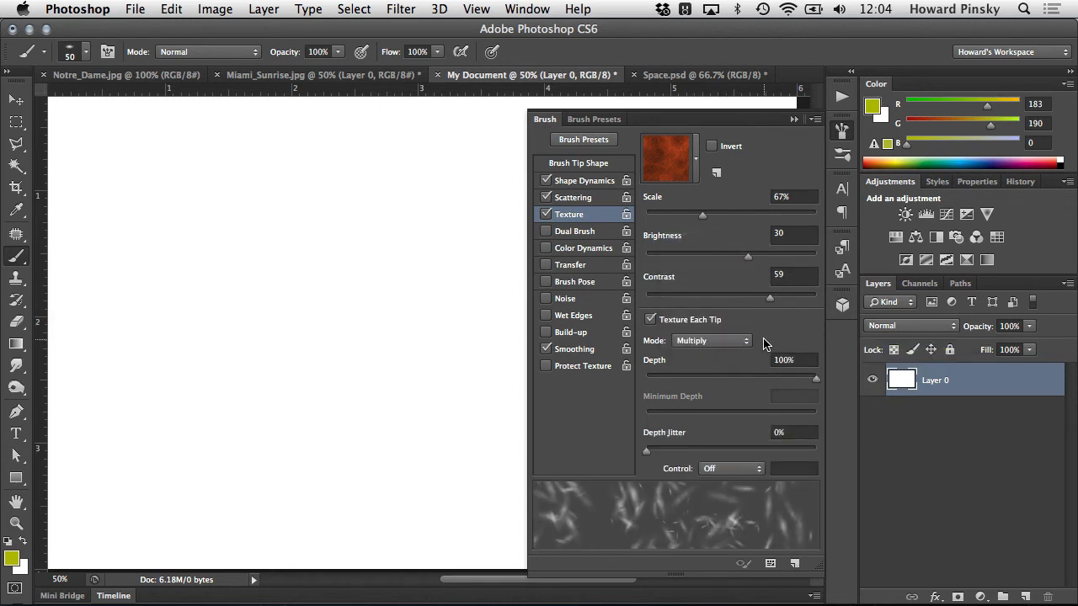
left_click(730, 340)
left_click(730, 350)
left_click(730, 350)
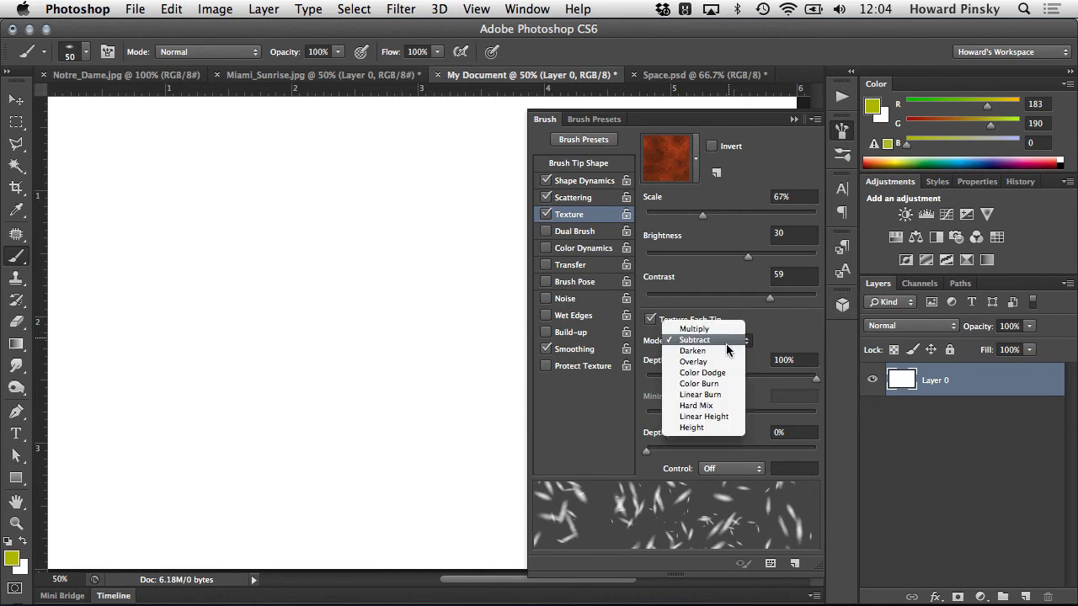
left_click(730, 350)
left_click(729, 350)
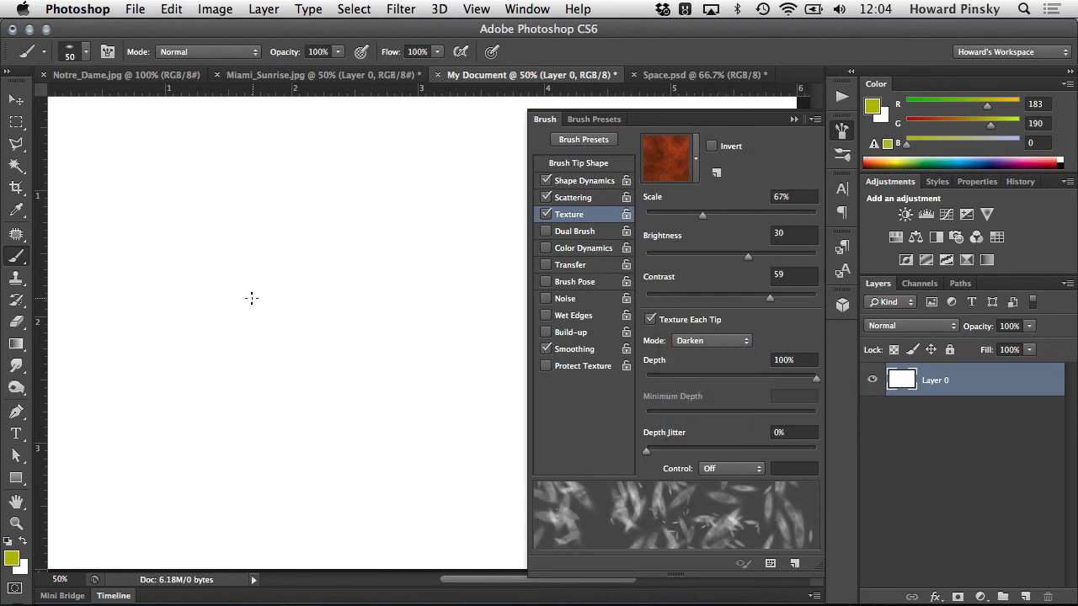
mouse_move(135, 277)
left_mouse_down()
mouse_move(192, 320)
mouse_move(255, 397)
mouse_move(332, 513)
left_mouse_up()
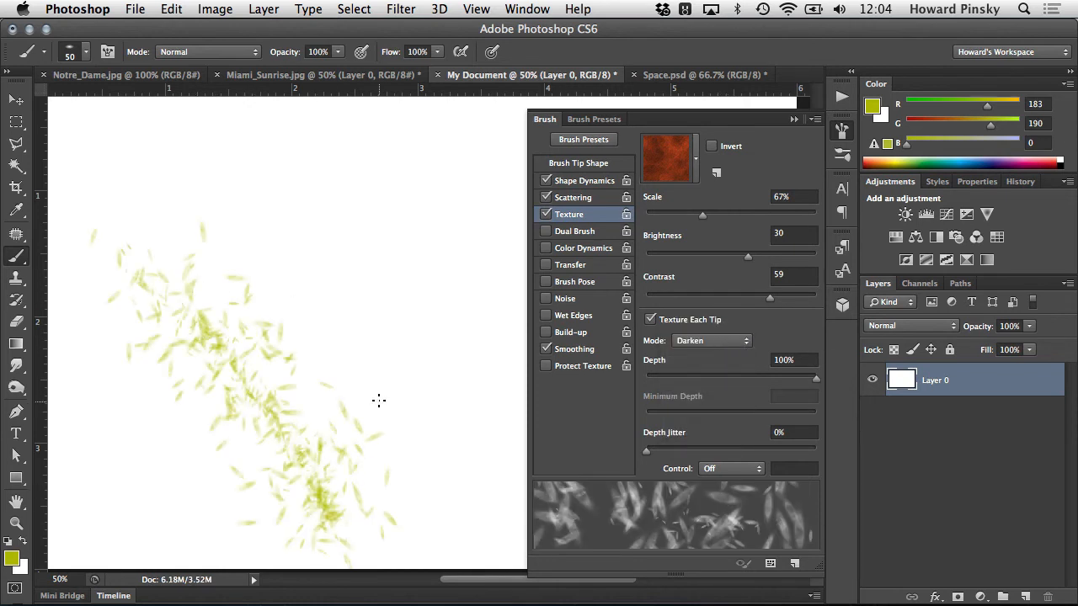
key("super+z")
- Set the texture's brightness to 7 and contrast to 55, and paint and undo a test stroke
left_click_drag(814, 382, 849, 381)
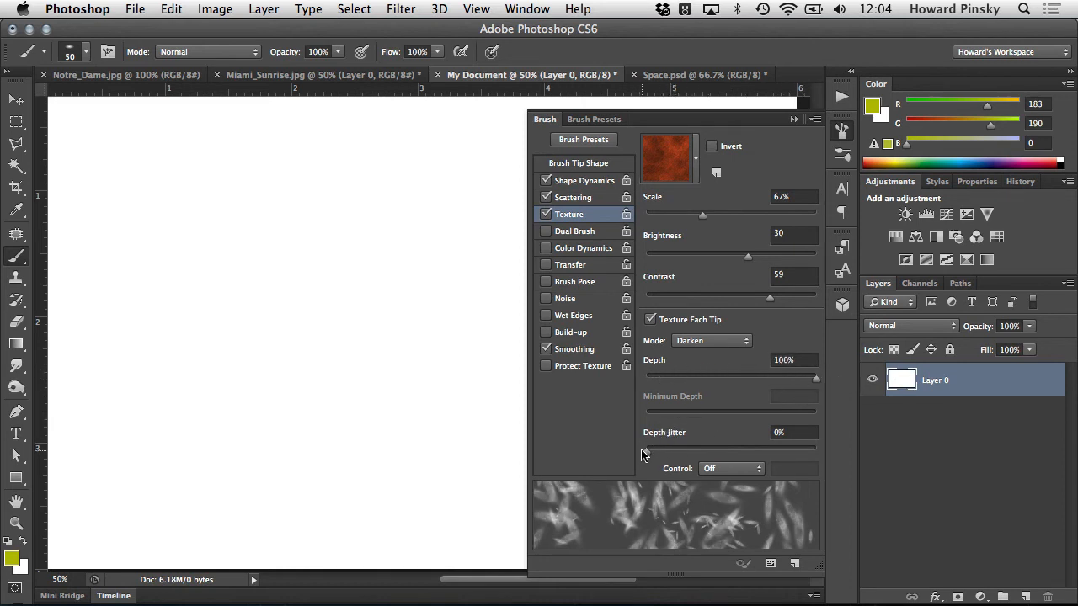
left_click_drag(642, 455, 626, 440)
mouse_move(740, 260)
left_mouse_down()
mouse_move(717, 250)
mouse_move(733, 253)
left_mouse_up()
left_click_drag(730, 255, 735, 255)
mouse_move(771, 298)
left_mouse_down()
mouse_move(794, 294)
mouse_move(750, 296)
mouse_move(766, 295)
left_mouse_up()
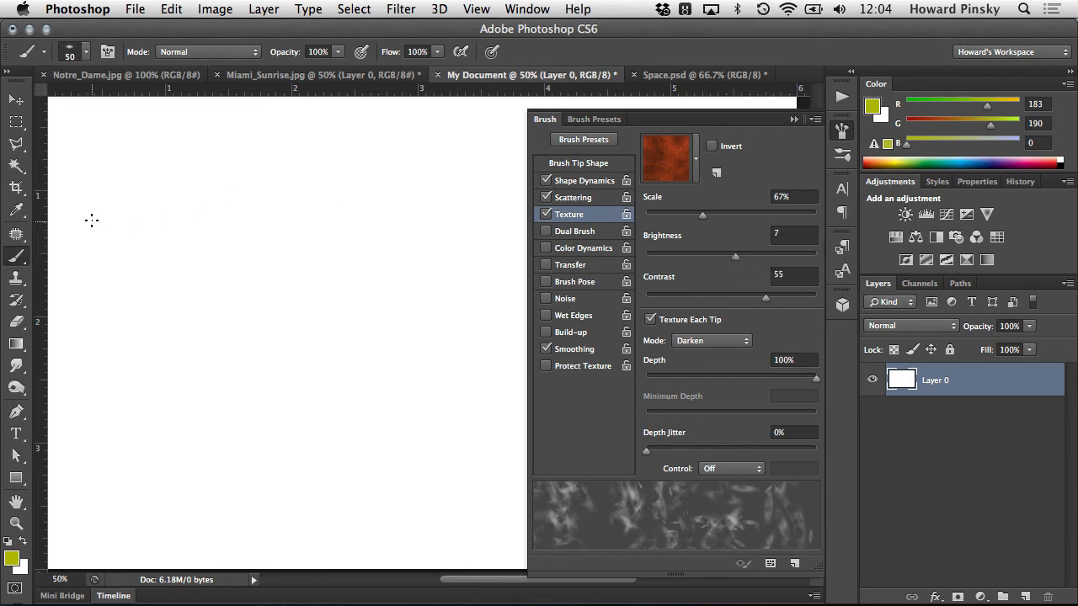
mouse_move(92, 220)
left_mouse_down()
mouse_move(161, 272)
mouse_move(247, 373)
mouse_move(349, 531)
mouse_move(430, 494)
mouse_move(410, 441)
mouse_move(296, 274)
mouse_move(218, 188)
left_mouse_up()
key("alt+super+z")
key("alt+super+z")
- Enable Dual Brush and choose the rough 36 px textured tip as the second brush
left_click(591, 235)
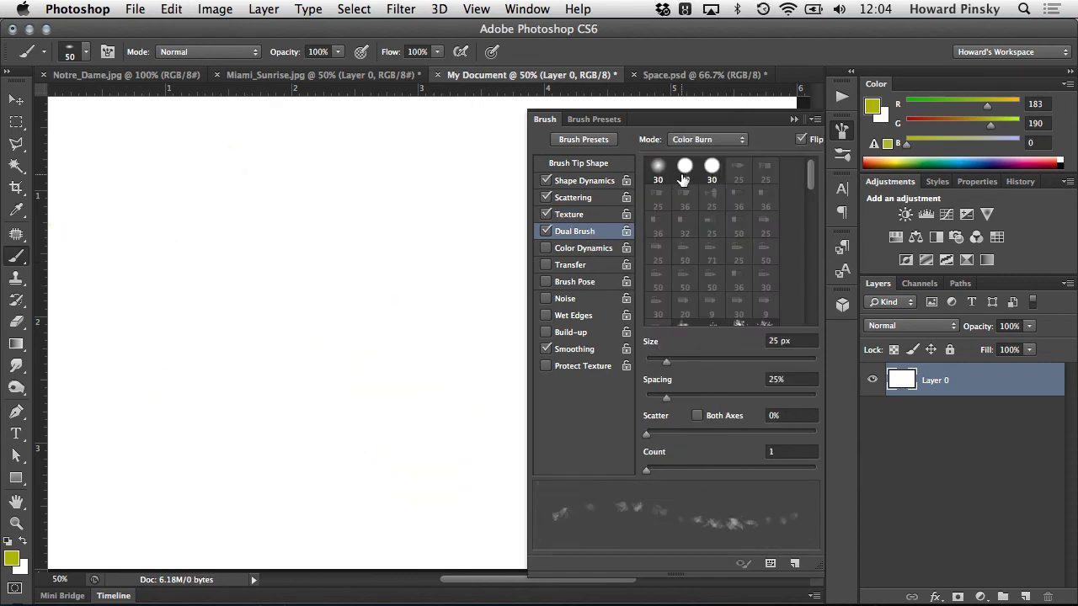
scroll(697, 202, "down", 3)
left_click(686, 293)
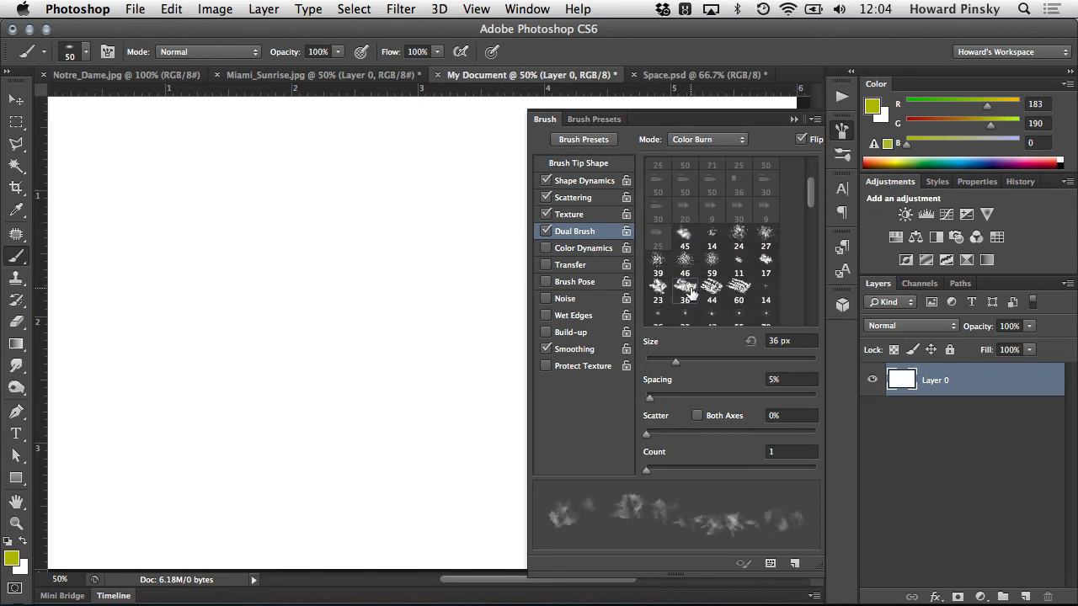
- Set the dual brush's size to 48 px, spacing to 23%, scatter to 124% and count to 2
mouse_move(681, 363)
left_mouse_down()
mouse_move(664, 363)
mouse_move(686, 362)
left_mouse_up()
left_click_drag(650, 397, 664, 396)
left_click_drag(643, 437, 665, 432)
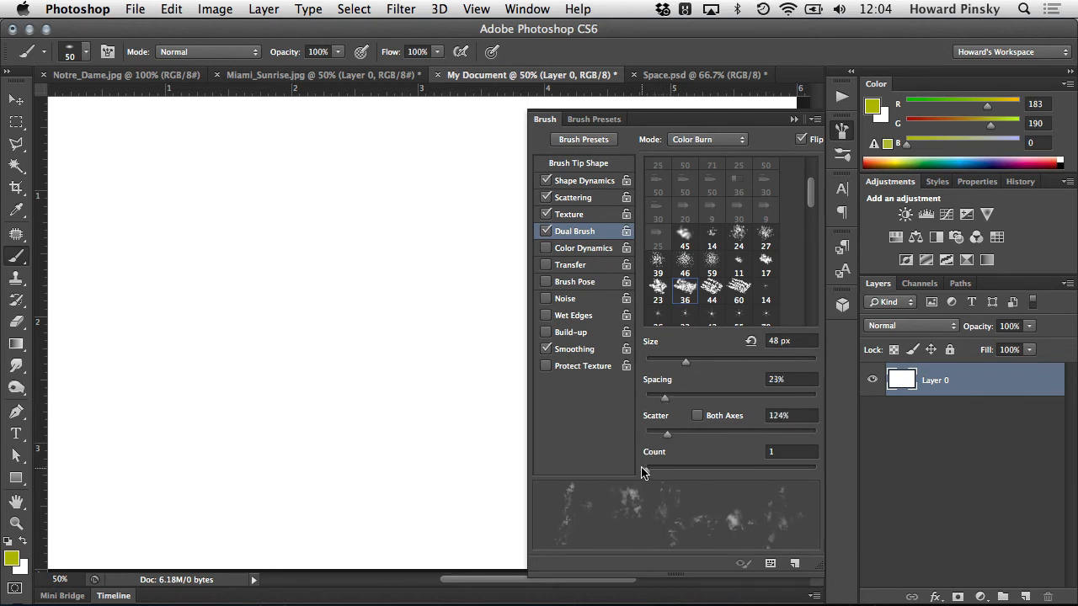
left_click_drag(645, 470, 661, 470)
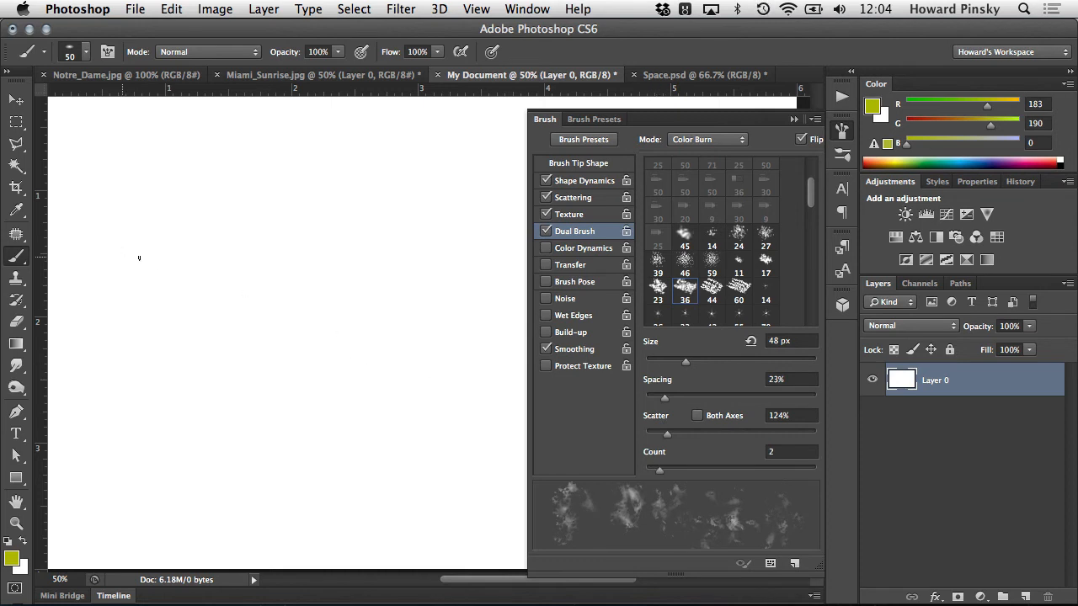
- Paint and undo two diagonal test strokes with the dual brush, and turn off the brush's Texture setting
left_click_drag(139, 257, 364, 452)
key("super+z")
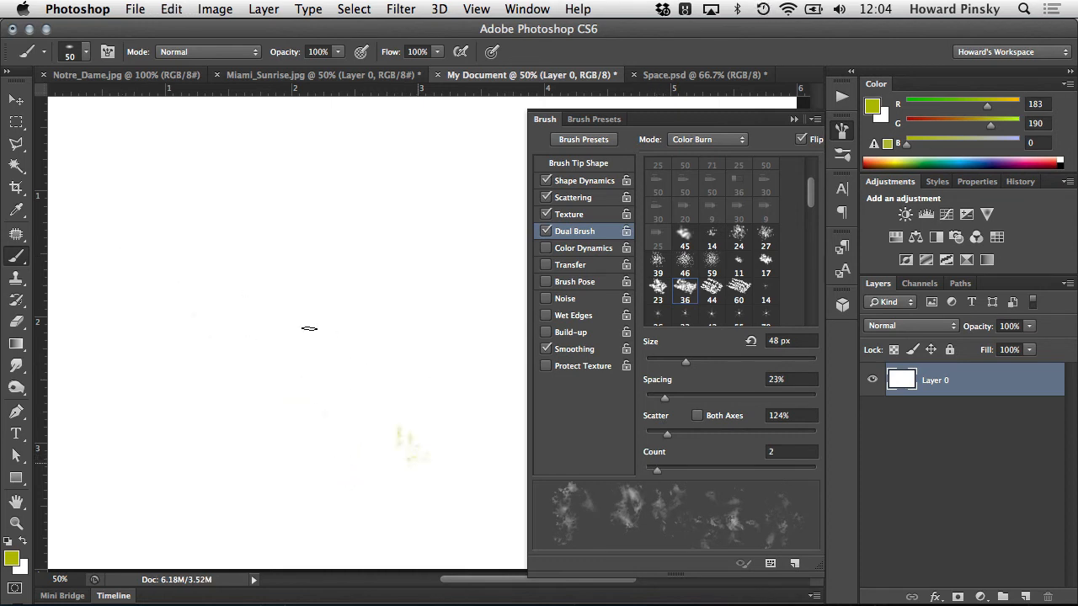
mouse_move(309, 328)
left_mouse_down()
mouse_move(219, 241)
mouse_move(354, 481)
mouse_move(379, 493)
left_mouse_up()
key("super+z")
left_click(549, 216)
key("super+z")
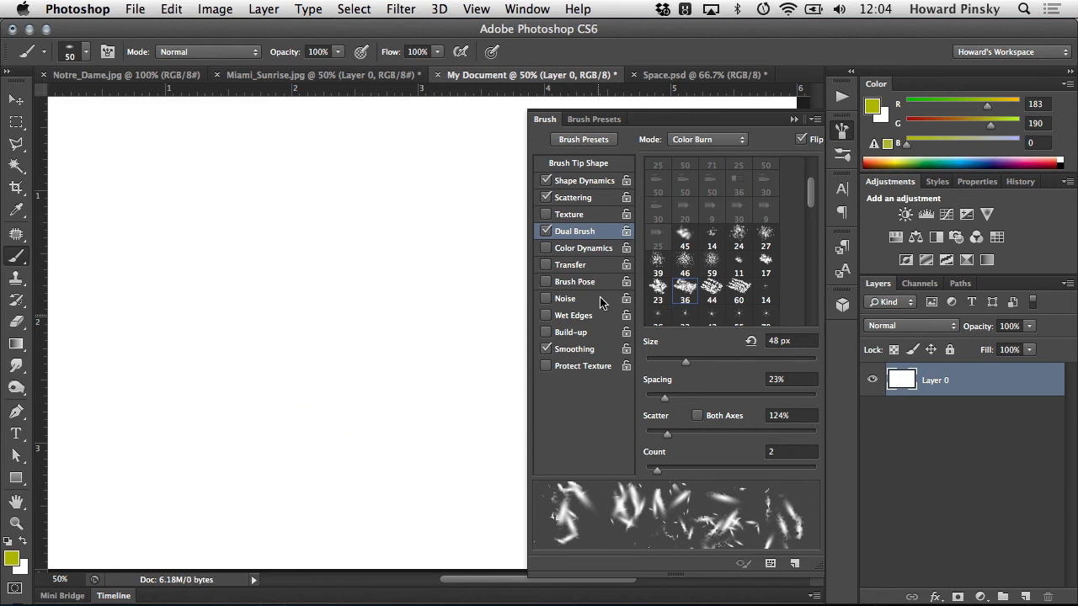
- Enable Color Dynamics for the brush and change the background color to pure red (ff0000)
left_click(593, 251)
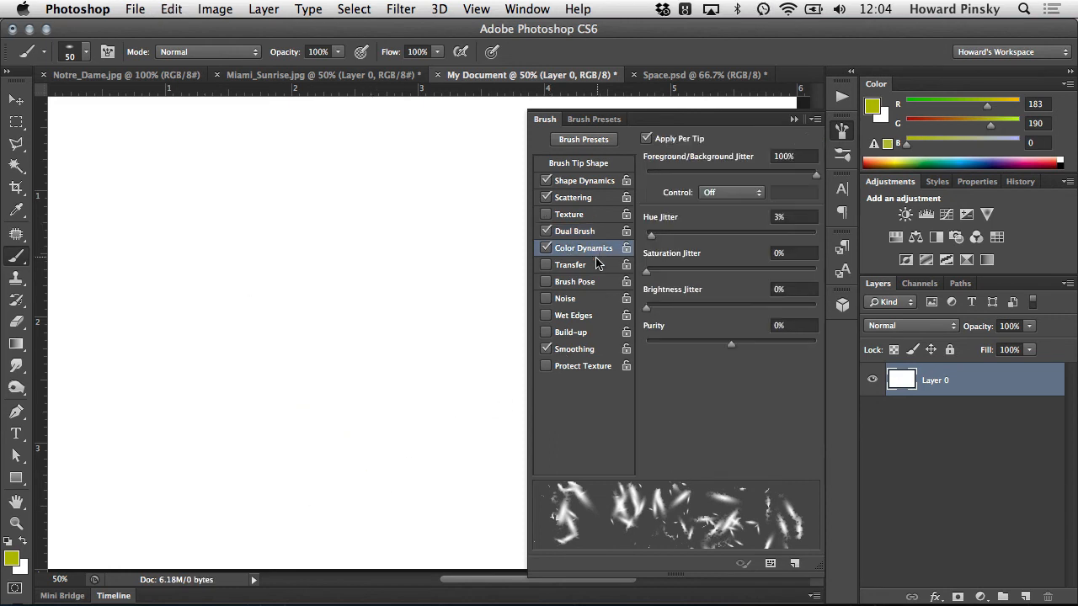
left_click(23, 570)
left_click_drag(791, 409, 873, 261)
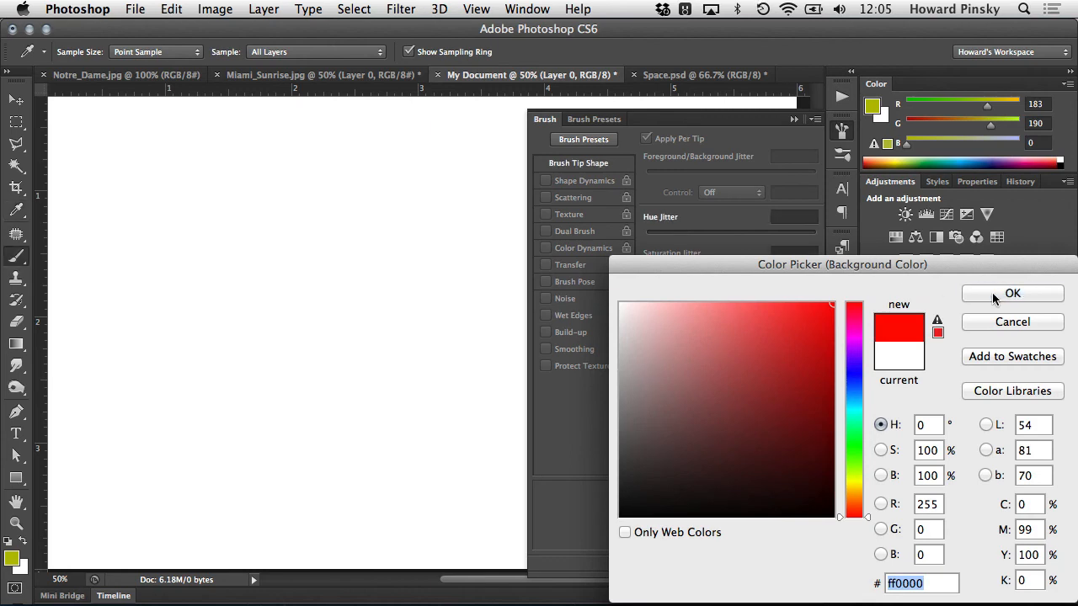
left_click(1011, 294)
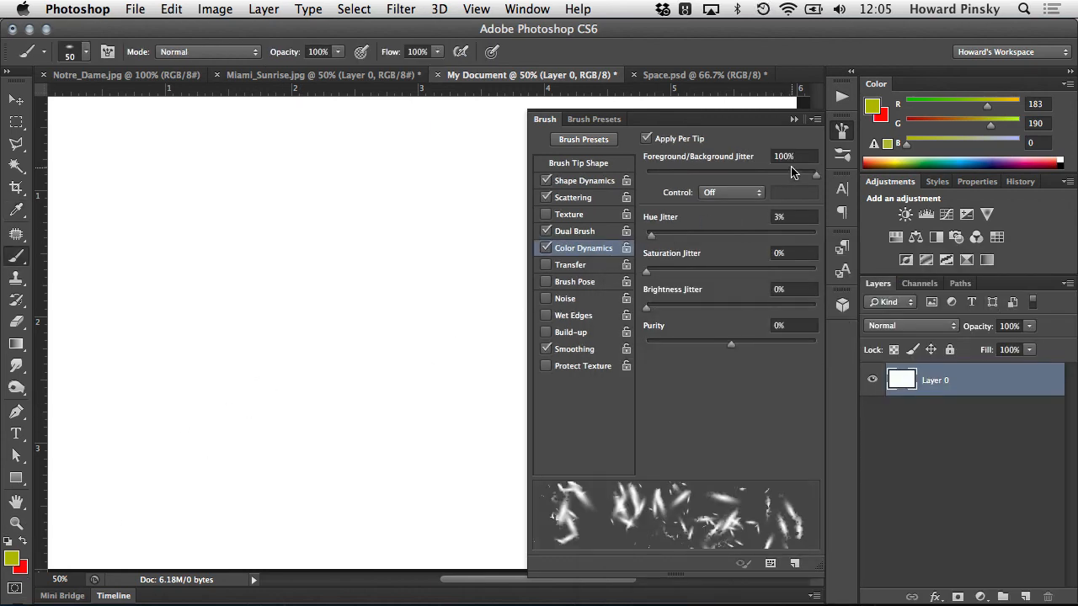
- Try Foreground/Background Jitter at 0%, return it to 100%, and paint a diagonal test stroke with Hue Jitter at 0%
left_click(688, 143)
left_click_drag(815, 178, 644, 160)
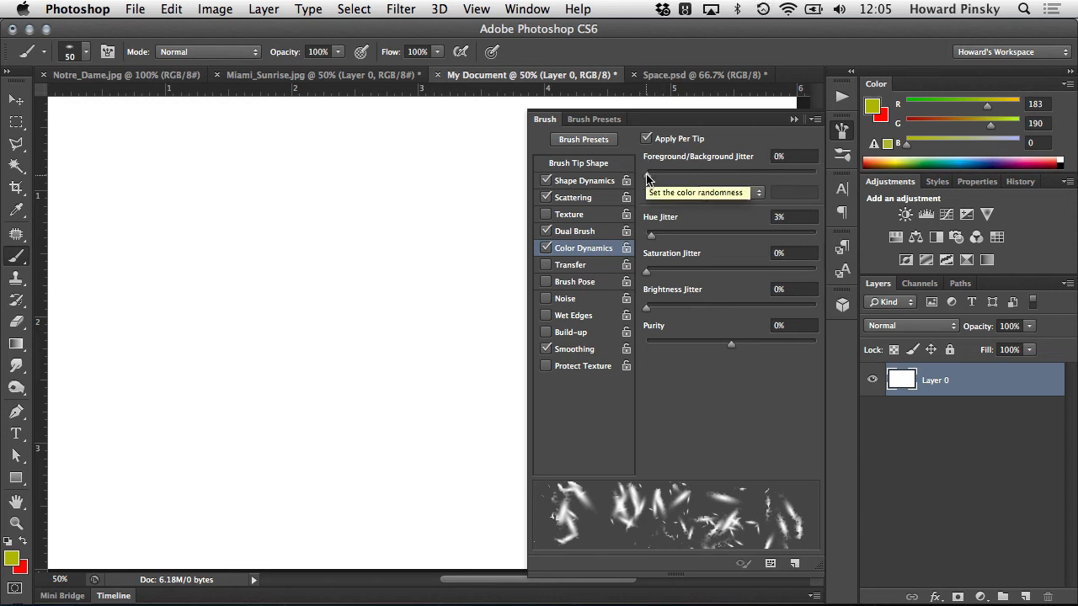
left_click_drag(646, 174, 844, 175)
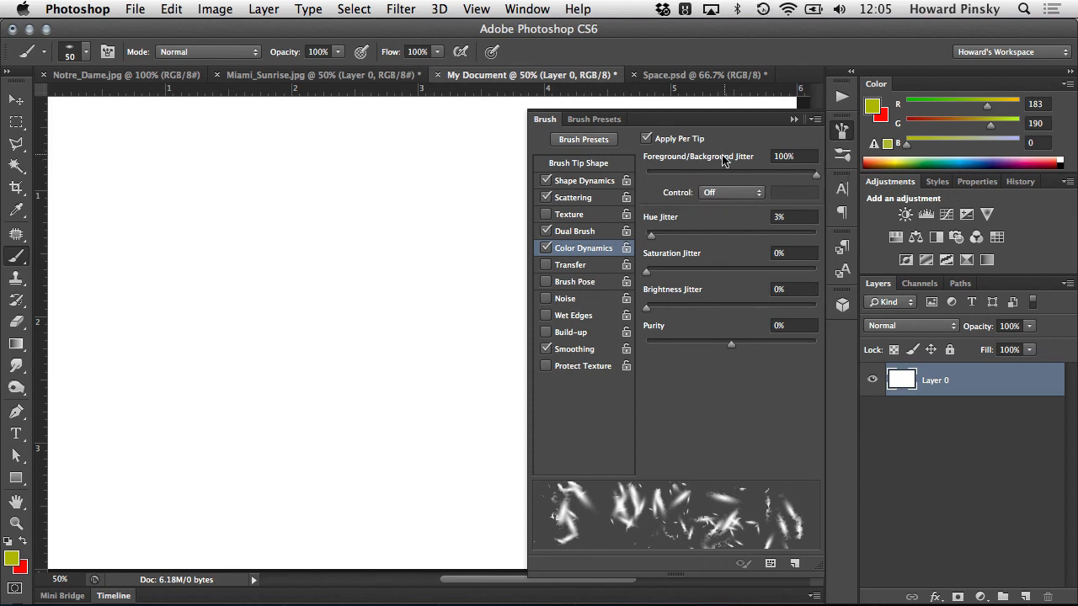
left_click_drag(649, 241, 587, 246)
mouse_move(85, 310)
left_mouse_down()
mouse_move(132, 334)
mouse_move(268, 452)
mouse_move(335, 537)
left_mouse_up()
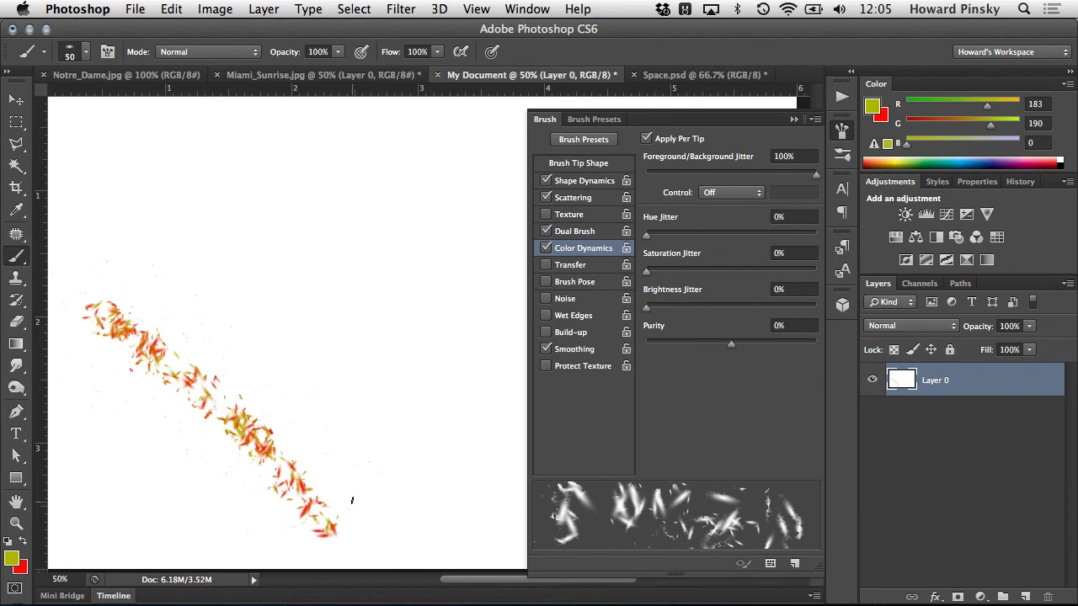
- Raise Hue Jitter and paint a test stroke, then set it to 43% and paint another diagonal stroke above it
left_click_drag(693, 237, 857, 241)
mouse_move(227, 280)
left_mouse_down()
mouse_move(325, 358)
mouse_move(421, 472)
mouse_move(444, 483)
left_mouse_up()
left_click(719, 234)
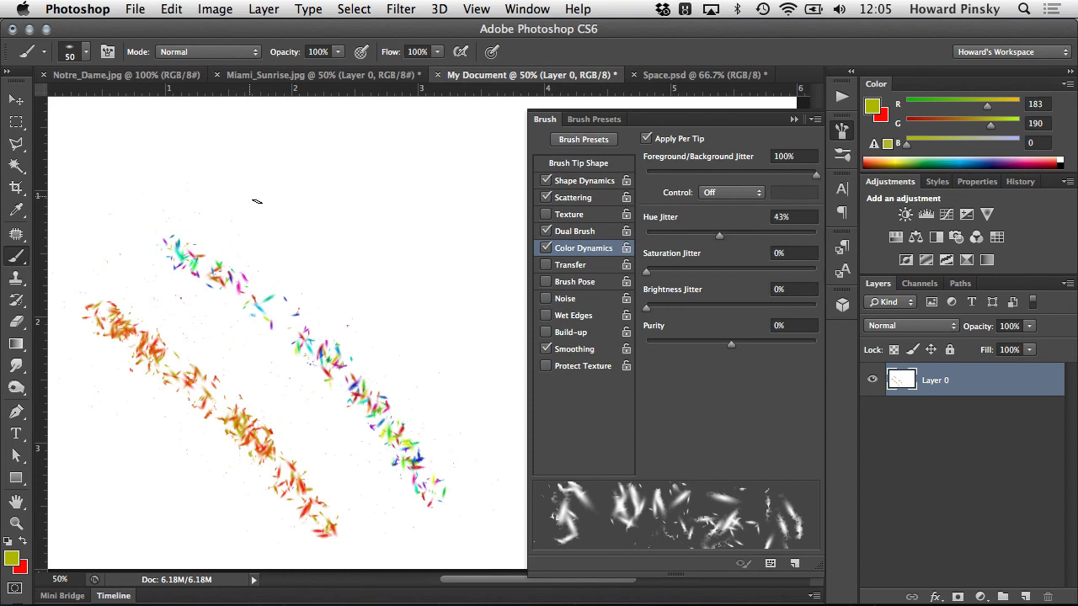
mouse_move(257, 201)
left_mouse_down()
mouse_move(412, 287)
mouse_move(464, 396)
left_mouse_up()
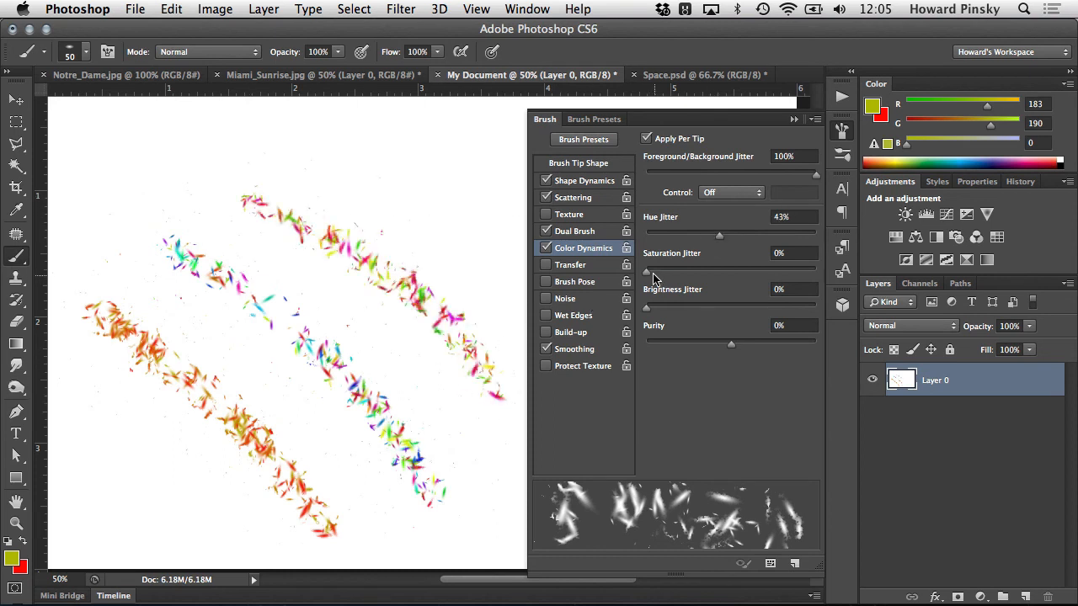
- Set Saturation Jitter to 66% and Brightness Jitter to 38%, painting a diagonal test stroke after each change
left_click_drag(647, 271, 758, 278)
left_click_drag(295, 136, 489, 229)
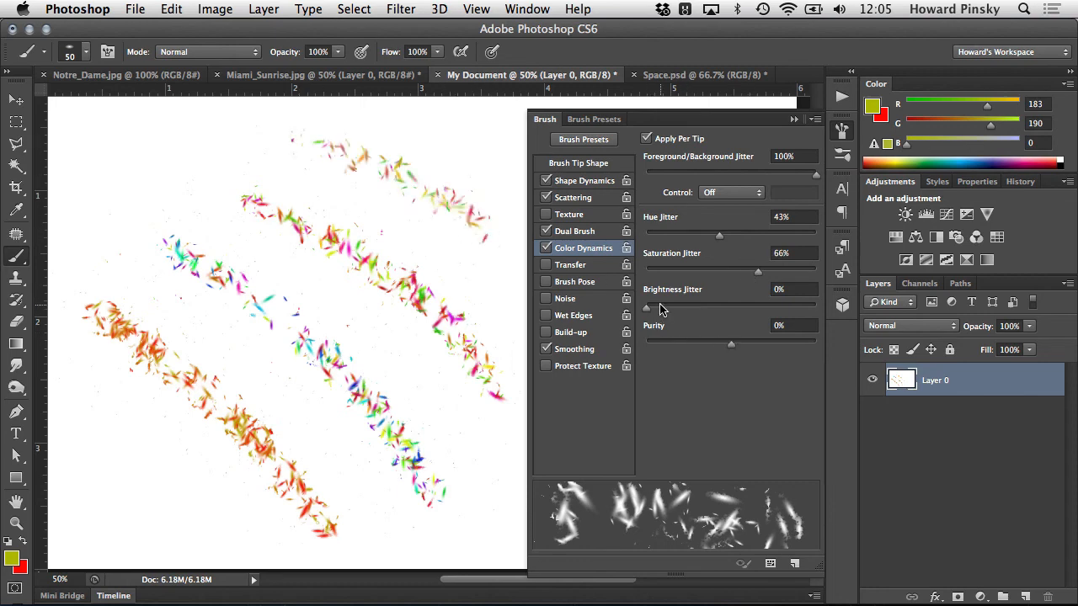
left_click_drag(647, 307, 647, 343)
mouse_move(105, 142)
left_mouse_down()
mouse_move(239, 235)
mouse_move(459, 445)
left_mouse_up()
- Paint a test stroke with Purity at +100%, then reset Purity to 0% and paint another one
left_click_drag(687, 346, 930, 353)
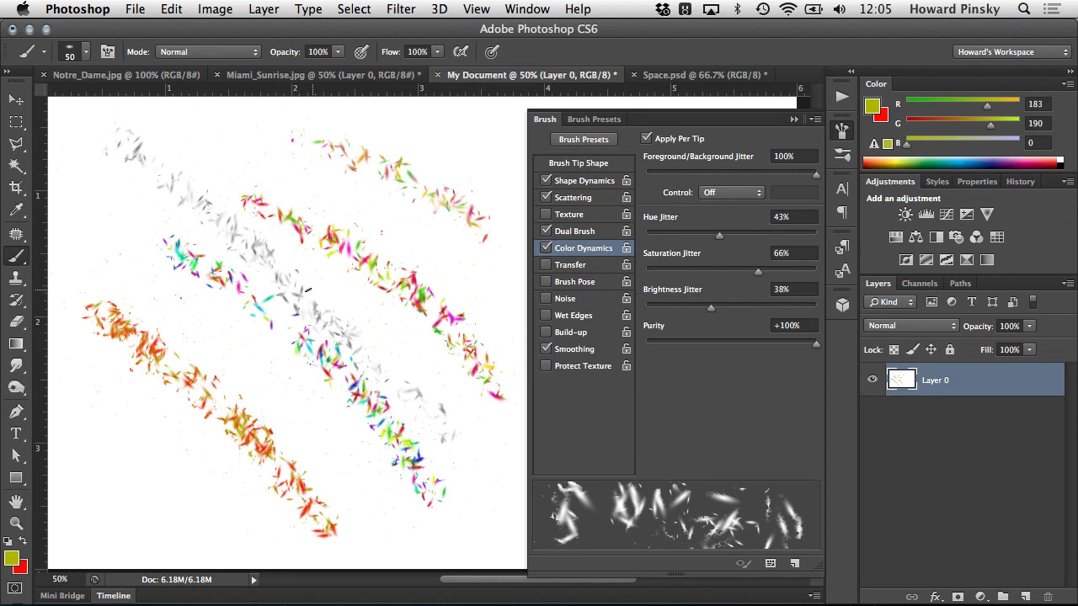
left_click_drag(136, 278, 347, 501)
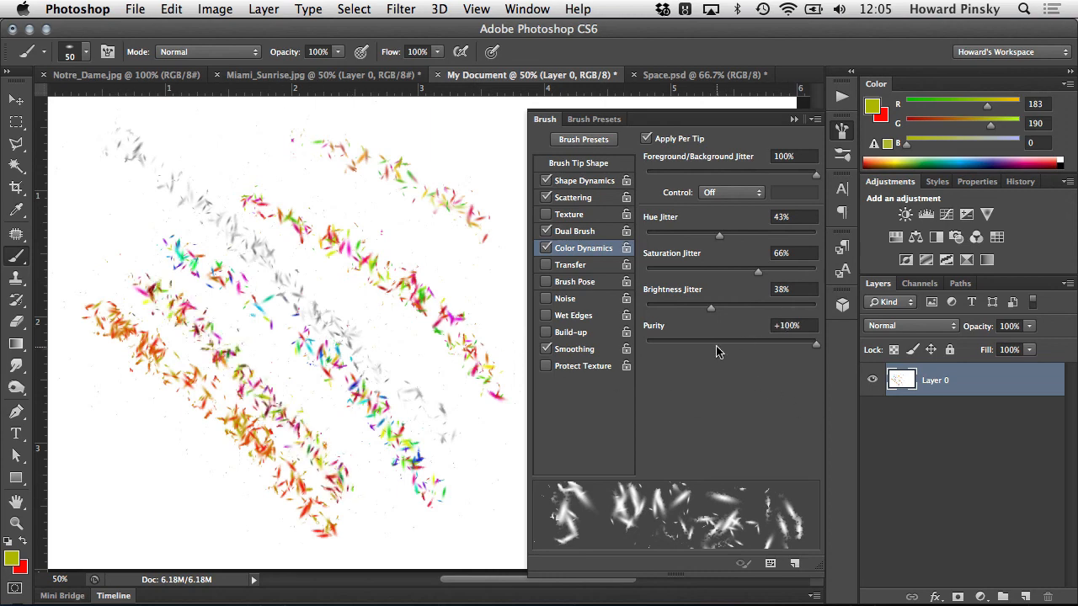
mouse_move(717, 352)
left_mouse_down()
mouse_move(724, 345)
mouse_move(709, 347)
mouse_move(731, 346)
left_mouse_up()
left_click_drag(378, 117, 495, 197)
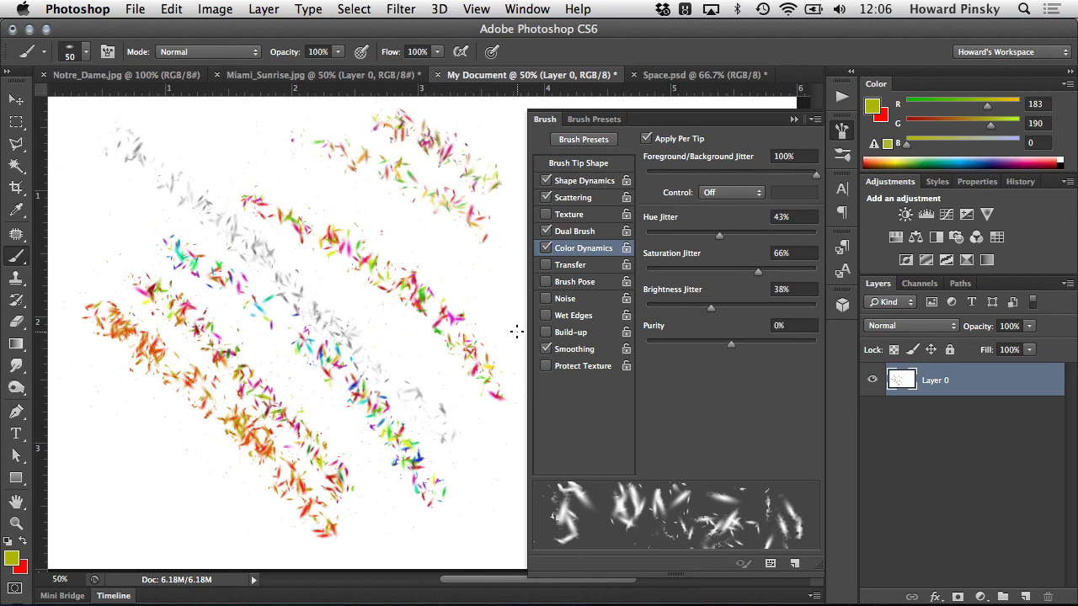
- Undo all the Color Dynamics test strokes, and paint and undo one more diagonal stroke on the empty canvas
key("super+alt+z")
key("super+alt+z")
key("super+alt+z")
key("super+alt+z")
key("super+alt+z")
key("super+alt+z")
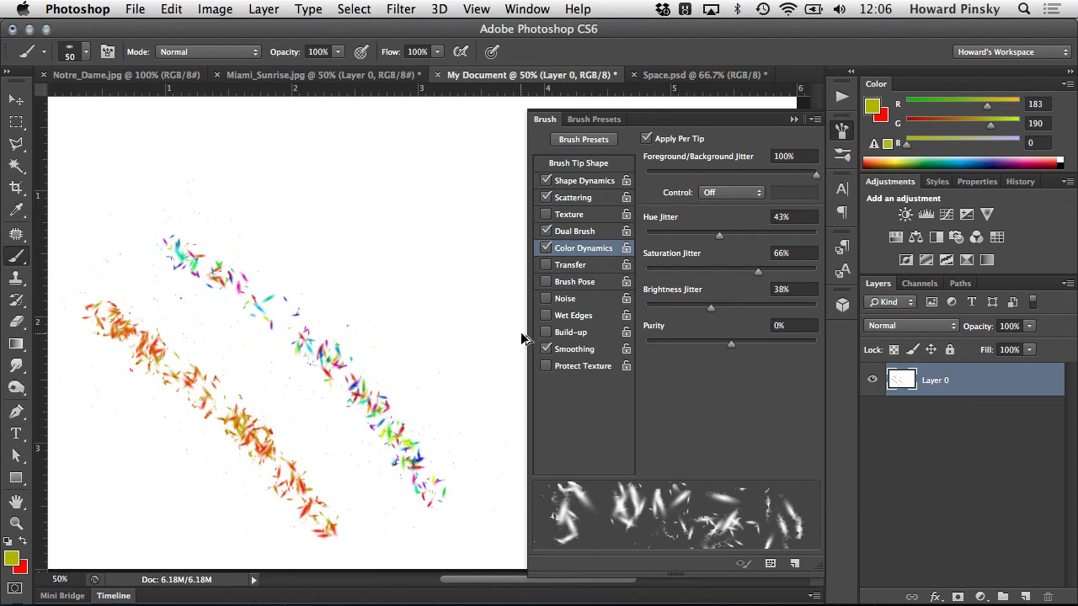
key("super+alt+z")
left_click_drag(205, 297, 340, 508)
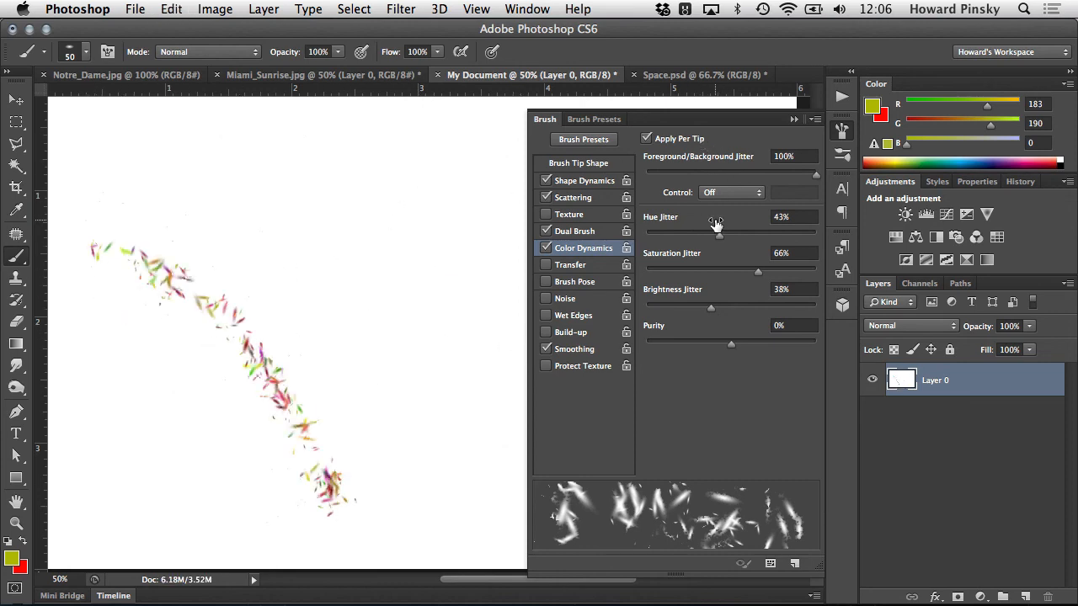
key("super+alt+z")
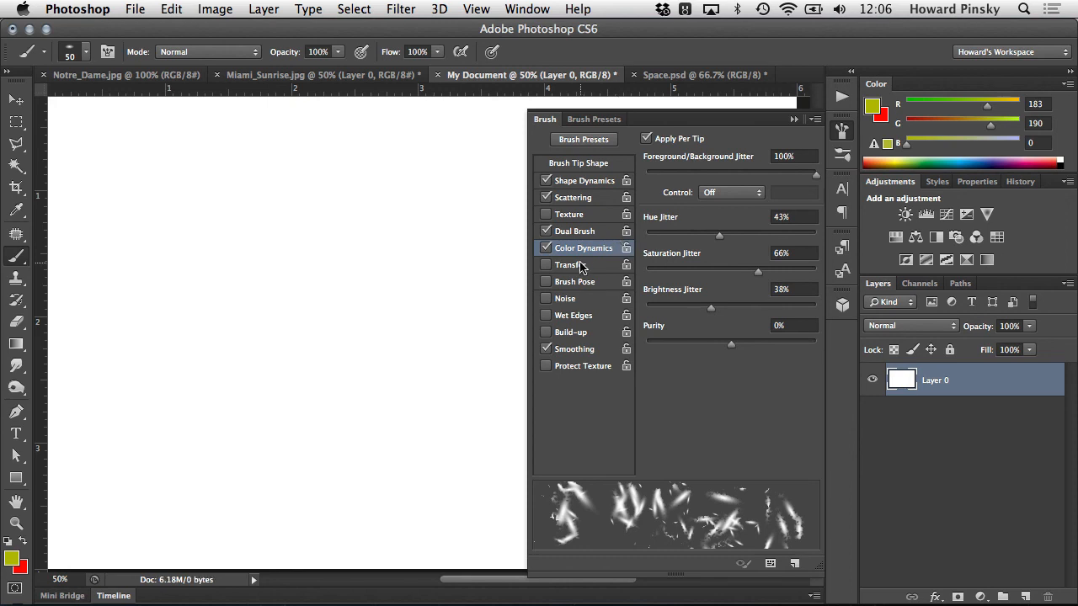
- Enable Transfer and paint one diagonal test stroke with Flow Jitter at 100% and another with it at 0%
left_click(569, 264)
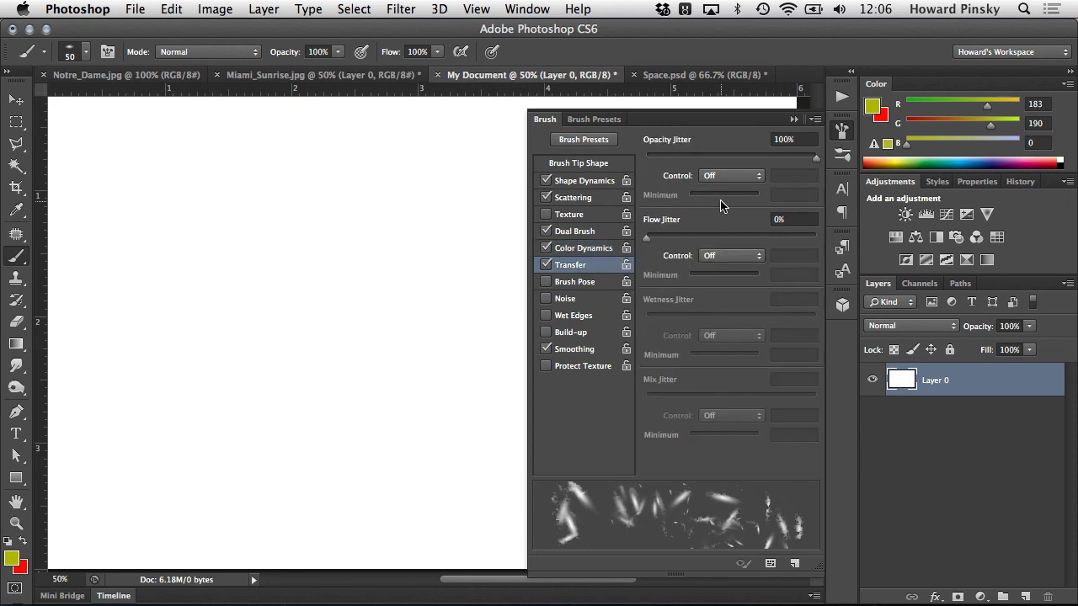
left_click_drag(648, 238, 857, 254)
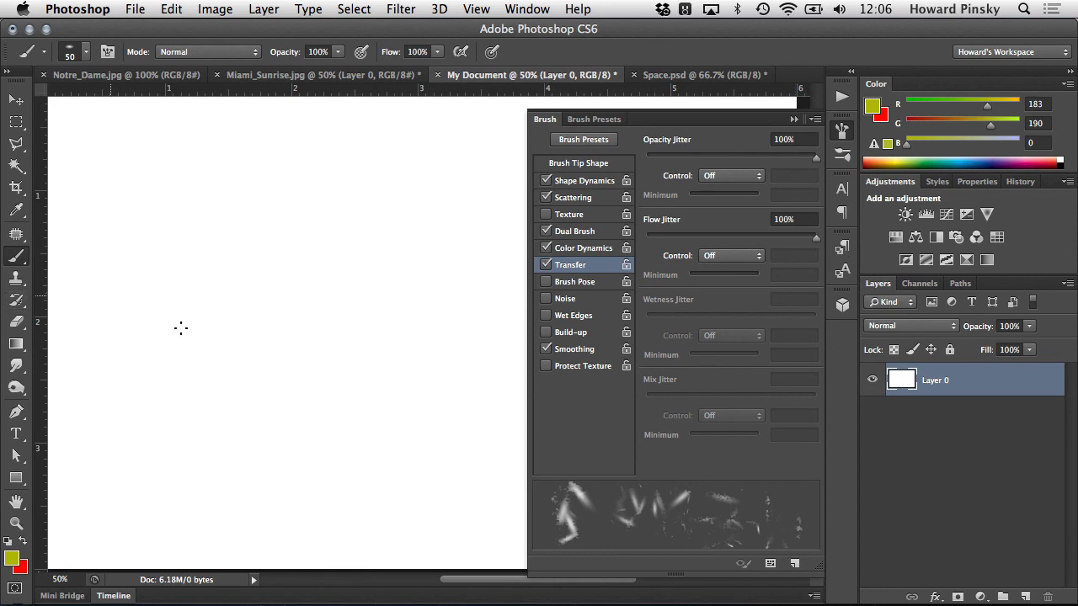
left_click_drag(114, 290, 339, 520)
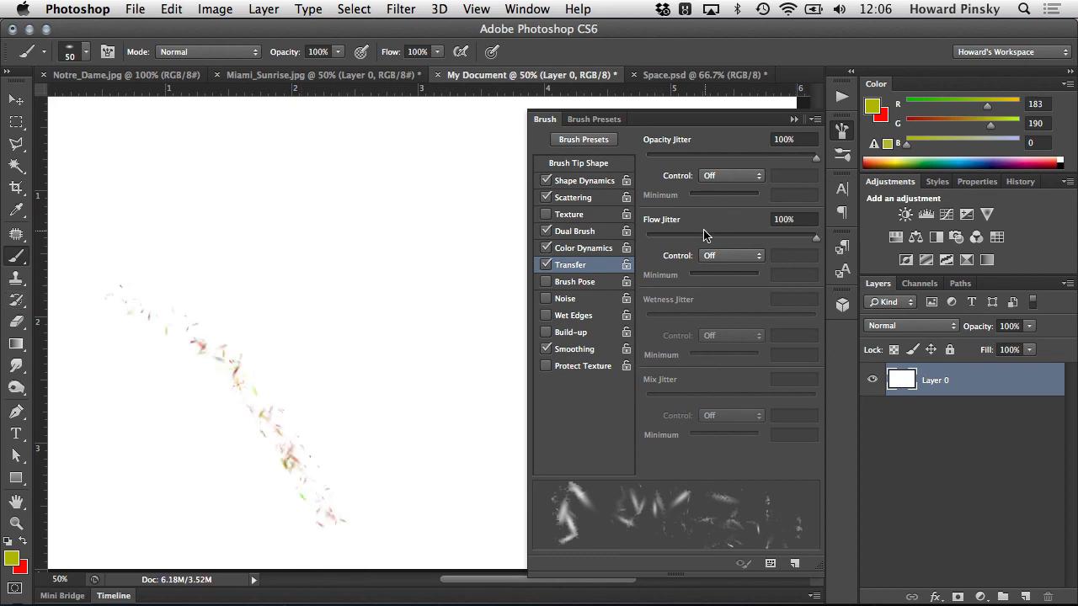
left_click_drag(708, 236, 309, 236)
left_click_drag(226, 242, 384, 446)
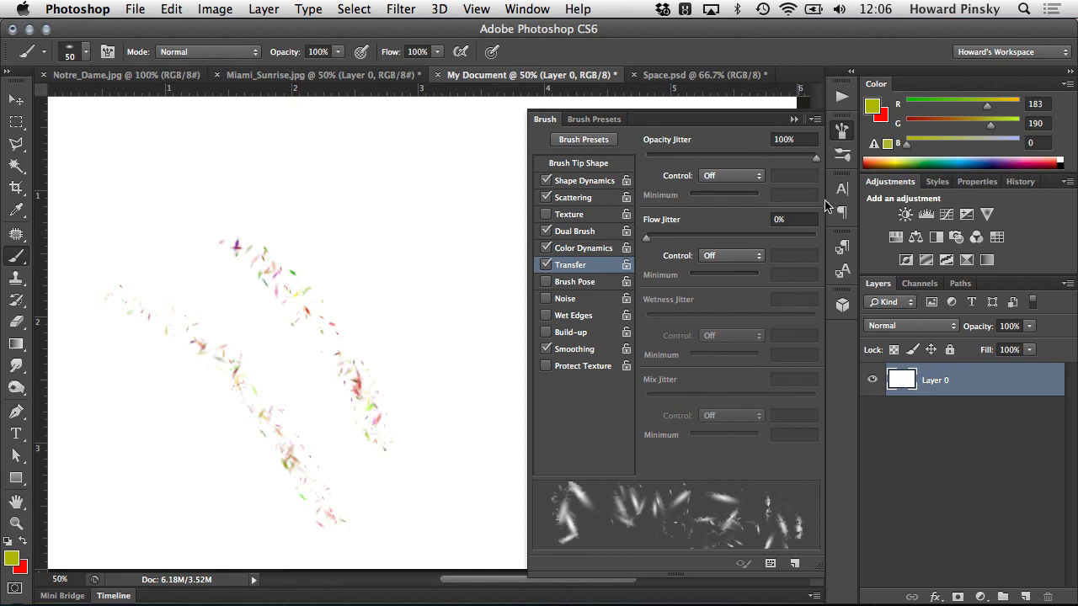
- Set Opacity Jitter to 47%, paint another diagonal test stroke, and undo all the Transfer test strokes
left_click(726, 157)
mouse_move(266, 185)
left_mouse_down()
mouse_move(371, 287)
mouse_move(425, 383)
left_mouse_up()
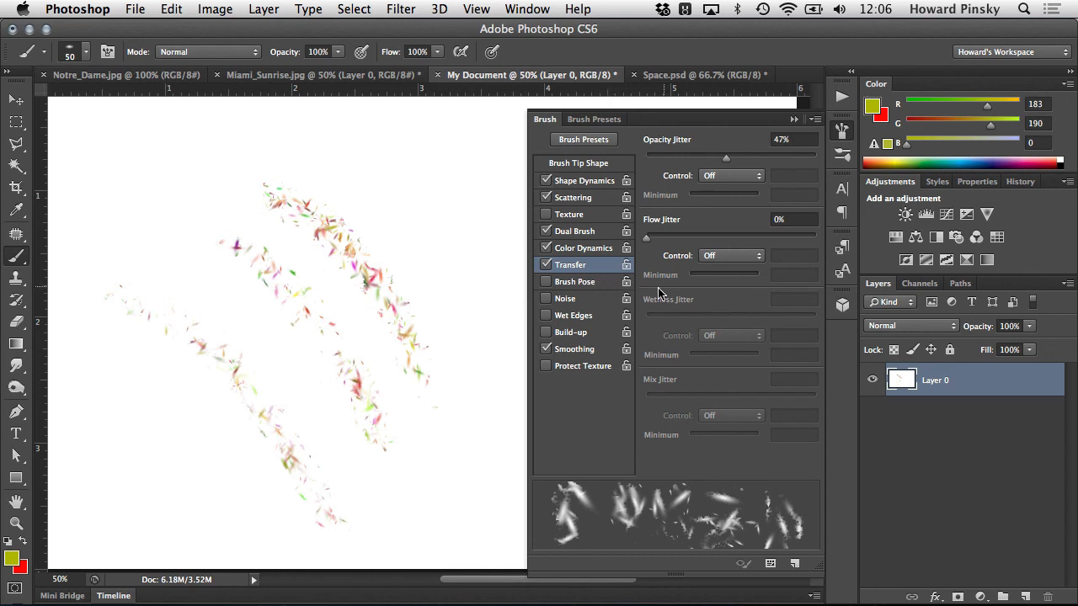
key("super+alt+z")
key("super+alt+z")
key("super+alt+z")
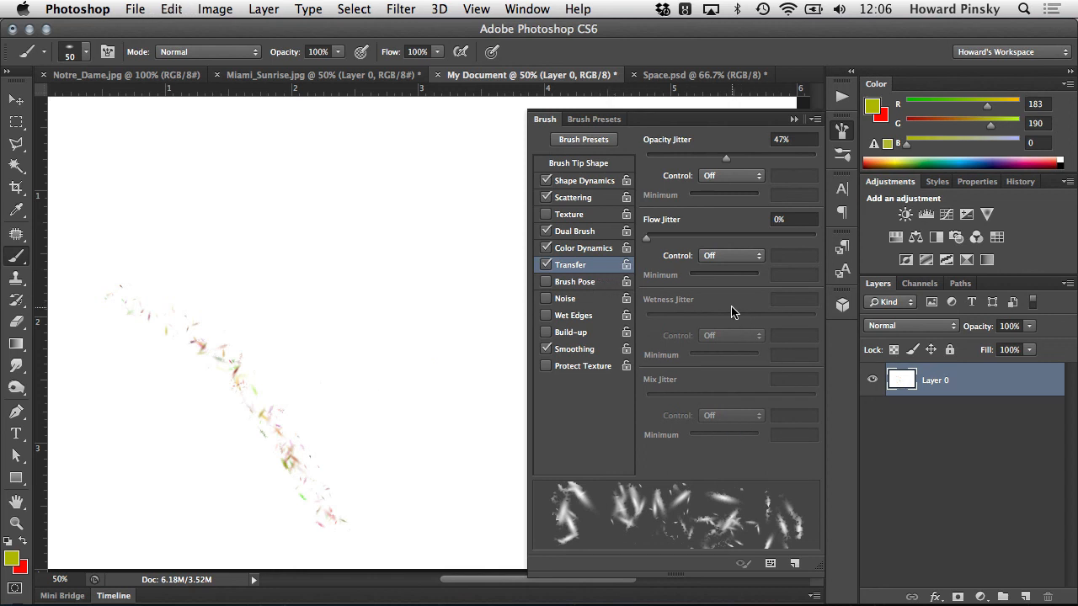
- Enable Brush Pose with Tilt X at 31%, and switch to the 50 px Flat Angle bristle brush
left_click(594, 283)
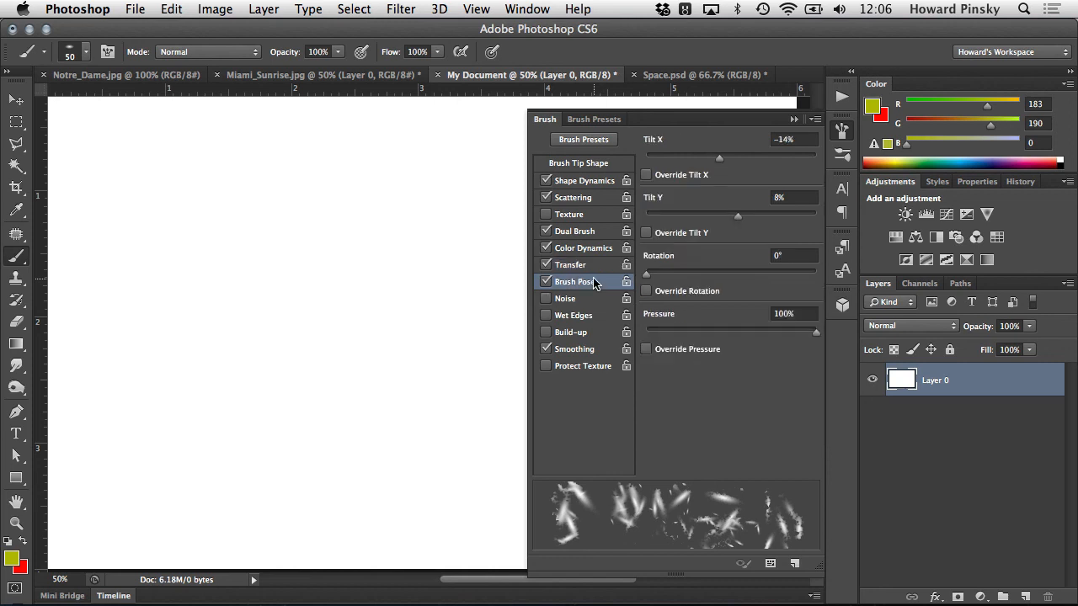
left_click_drag(718, 160, 758, 160)
right_click(301, 250)
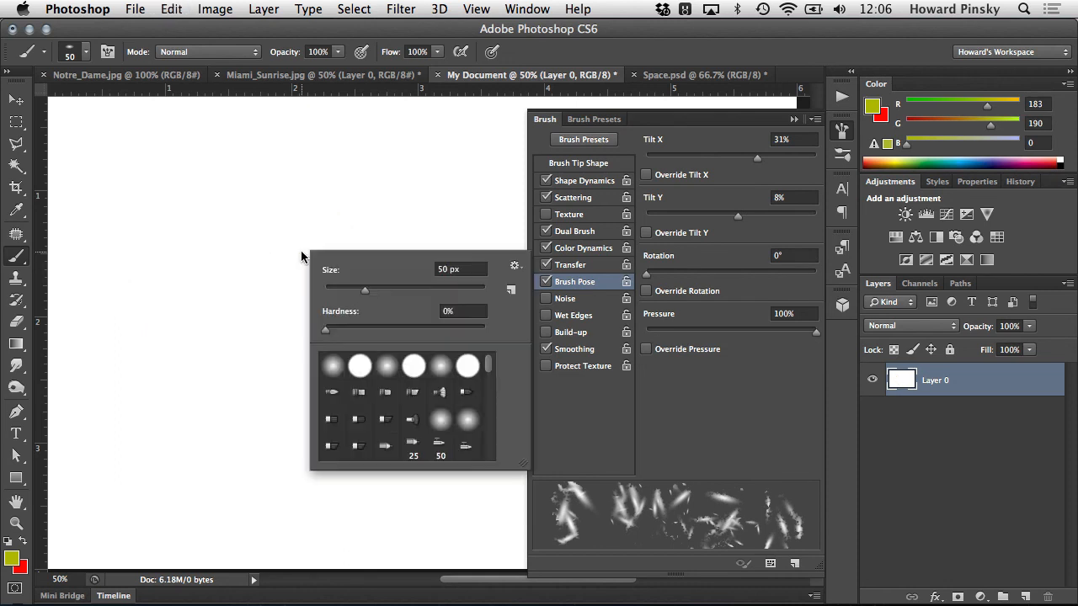
left_click(387, 419)
left_click(752, 413)
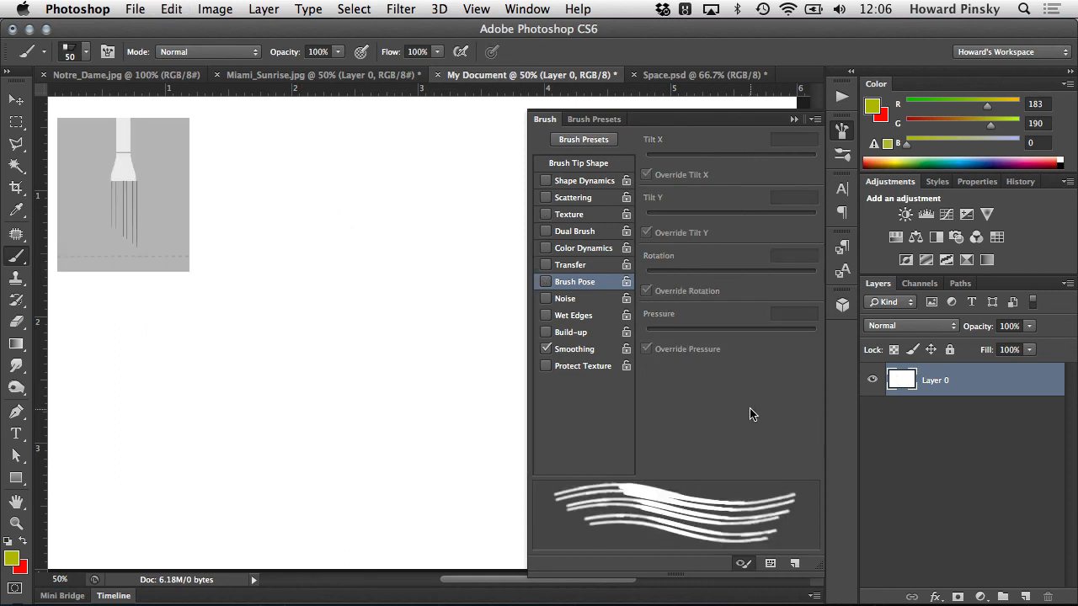
- Enable Brush Pose for the bristle brush, set Tilt X to 76% and Tilt Y to -28%, increase Rotation, and paint a large C-shaped test stroke
left_click(584, 283)
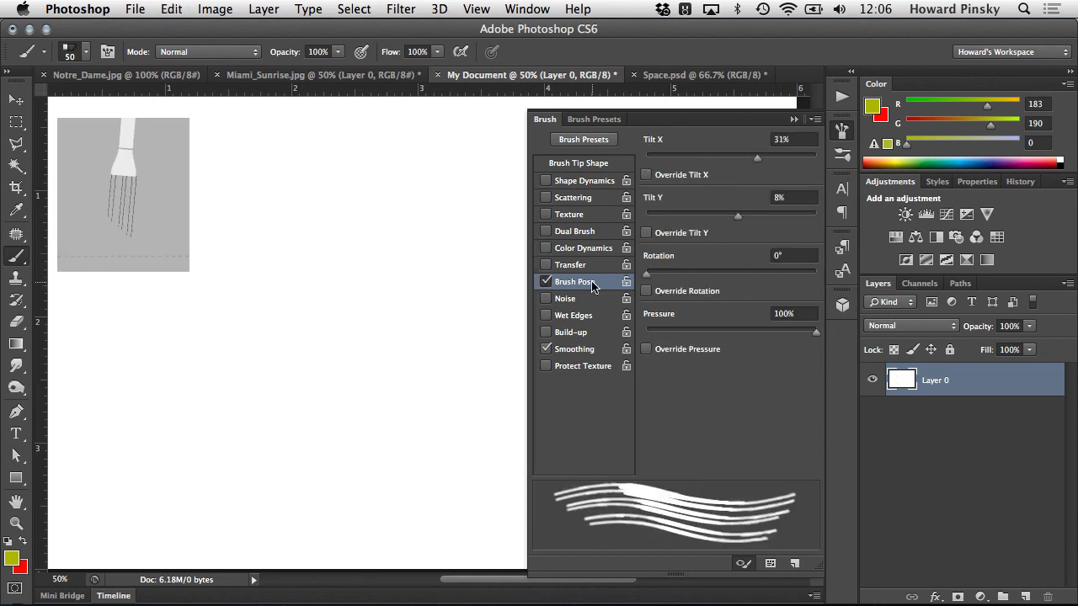
mouse_move(756, 163)
left_mouse_down()
mouse_move(662, 161)
mouse_move(780, 173)
mouse_move(644, 161)
mouse_move(797, 173)
left_mouse_up()
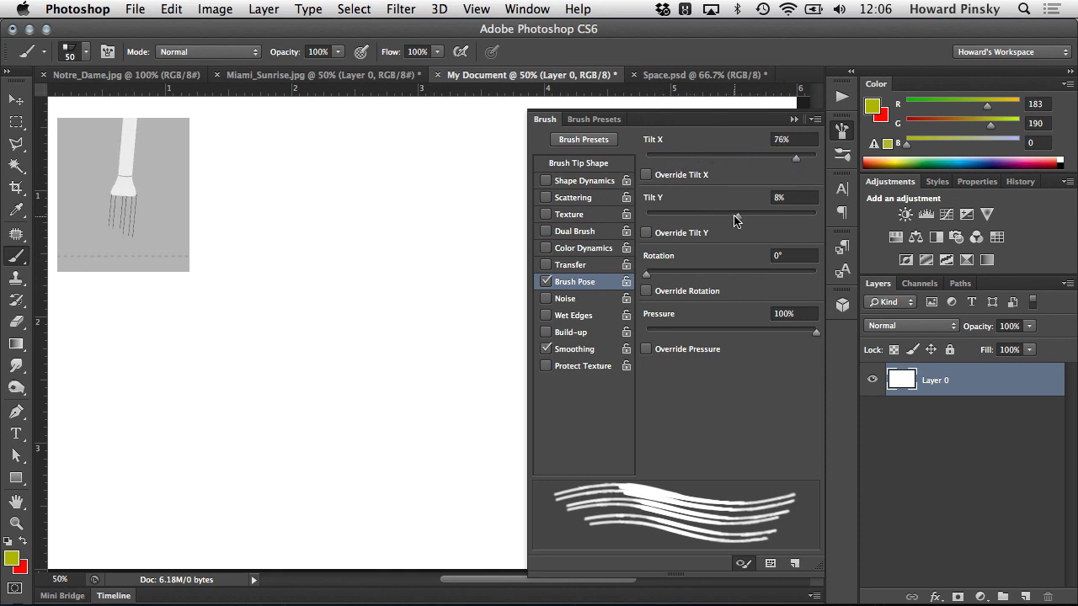
mouse_move(738, 217)
left_mouse_down()
mouse_move(678, 220)
mouse_move(795, 217)
mouse_move(708, 216)
left_mouse_up()
mouse_move(664, 280)
left_mouse_down()
mouse_move(745, 272)
mouse_move(711, 271)
mouse_move(724, 264)
left_mouse_up()
mouse_move(448, 346)
left_mouse_down()
mouse_move(272, 397)
mouse_move(393, 487)
left_mouse_up()
- Paint a test stroke above the C-shaped one with Rotation at 66°, and another to its left with Tilt X at -60%
left_click_drag(732, 274, 677, 274)
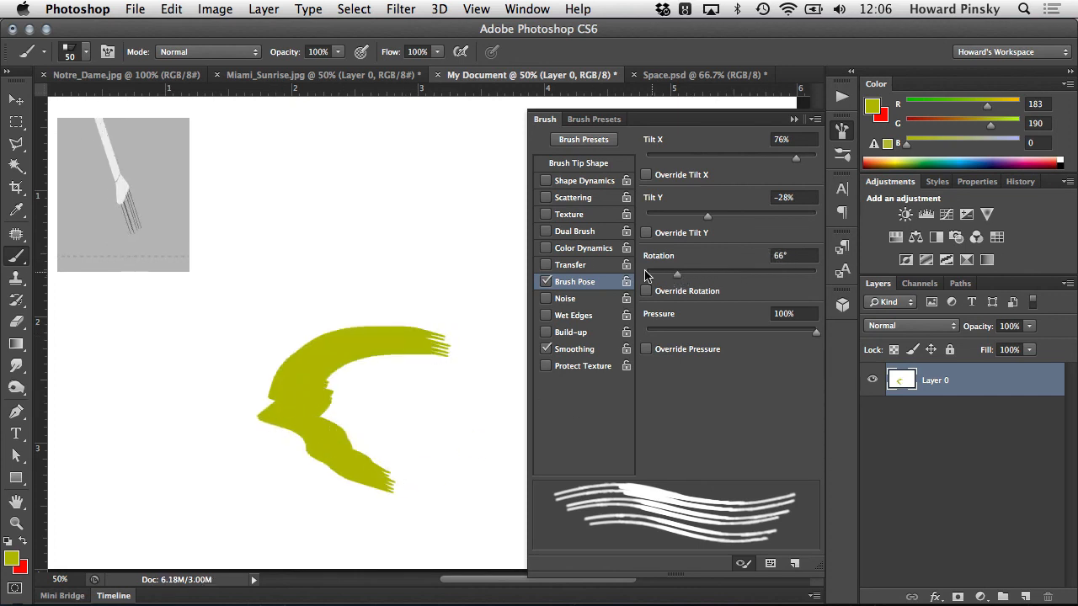
mouse_move(432, 202)
left_mouse_down()
mouse_move(343, 241)
mouse_move(415, 276)
left_mouse_up()
left_click_drag(773, 157, 680, 158)
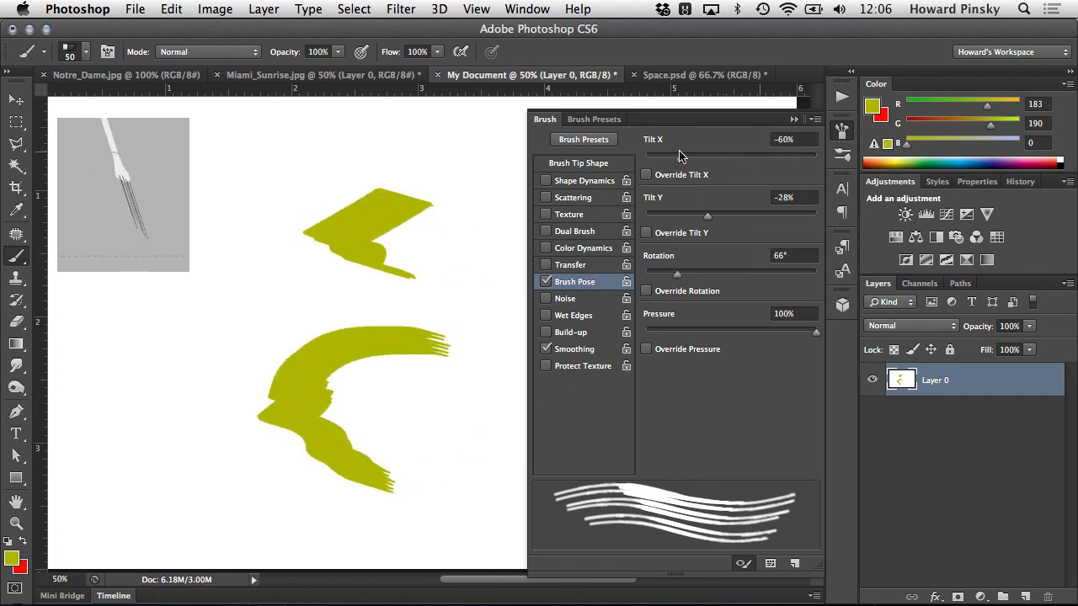
mouse_move(175, 311)
left_mouse_down()
mouse_move(204, 303)
mouse_move(271, 335)
left_mouse_up()
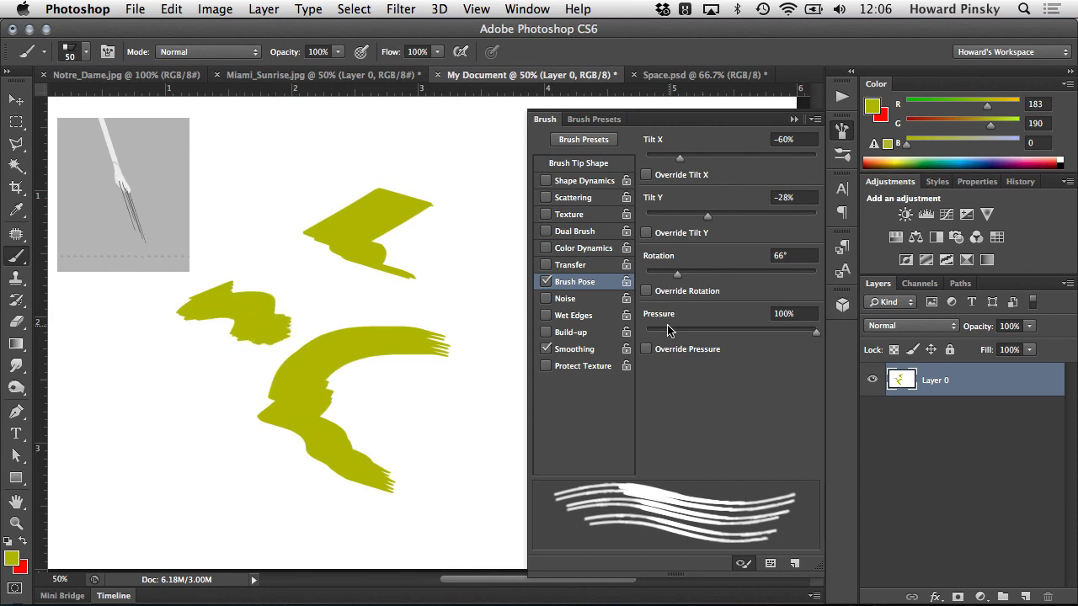
- Paint a short test stroke with Pressure at 15%, and another at the canvas's left side with Tilt Y at -90%
mouse_move(679, 331)
left_mouse_down()
mouse_move(661, 329)
mouse_move(671, 329)
left_mouse_up()
mouse_move(407, 440)
left_mouse_down()
mouse_move(437, 421)
mouse_move(498, 455)
left_mouse_up()
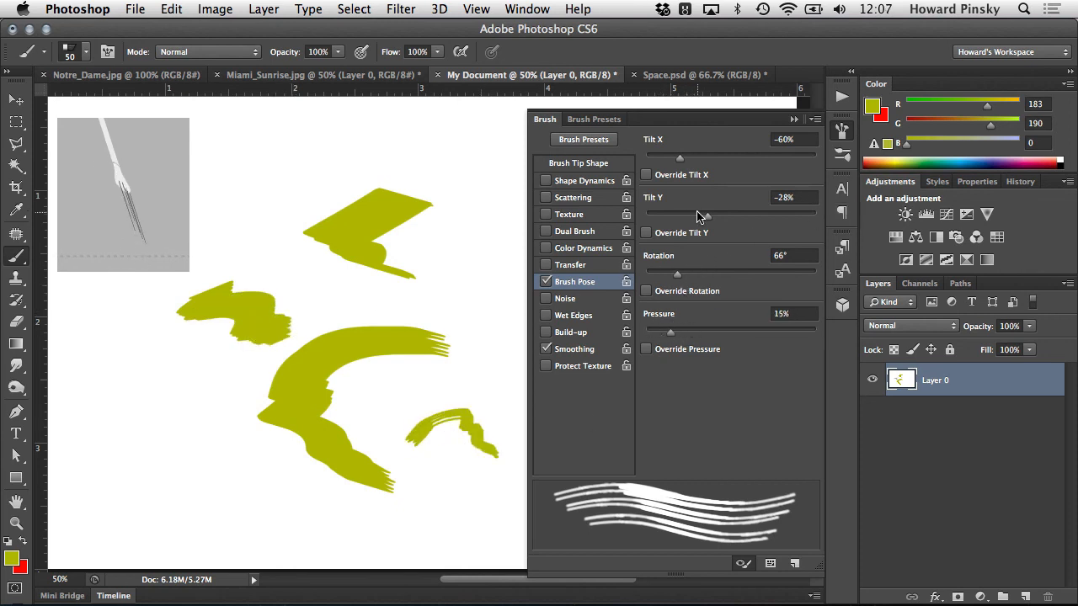
left_click_drag(707, 216, 654, 215)
left_click_drag(69, 371, 199, 456)
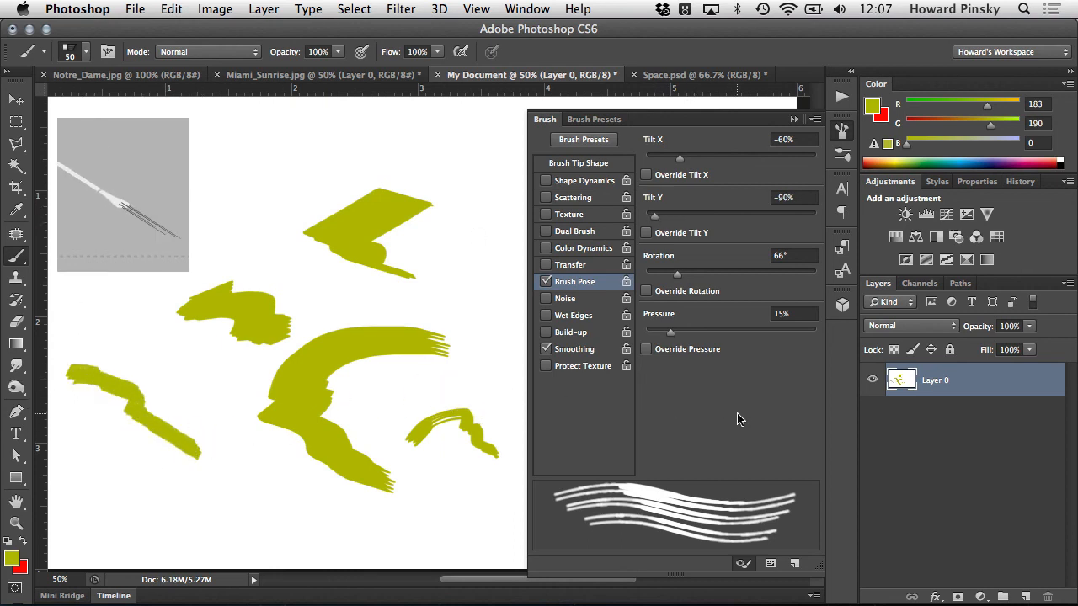
- Save the current brush as a new preset named Flat Angle 1, capturing the brush size
left_click(795, 564)
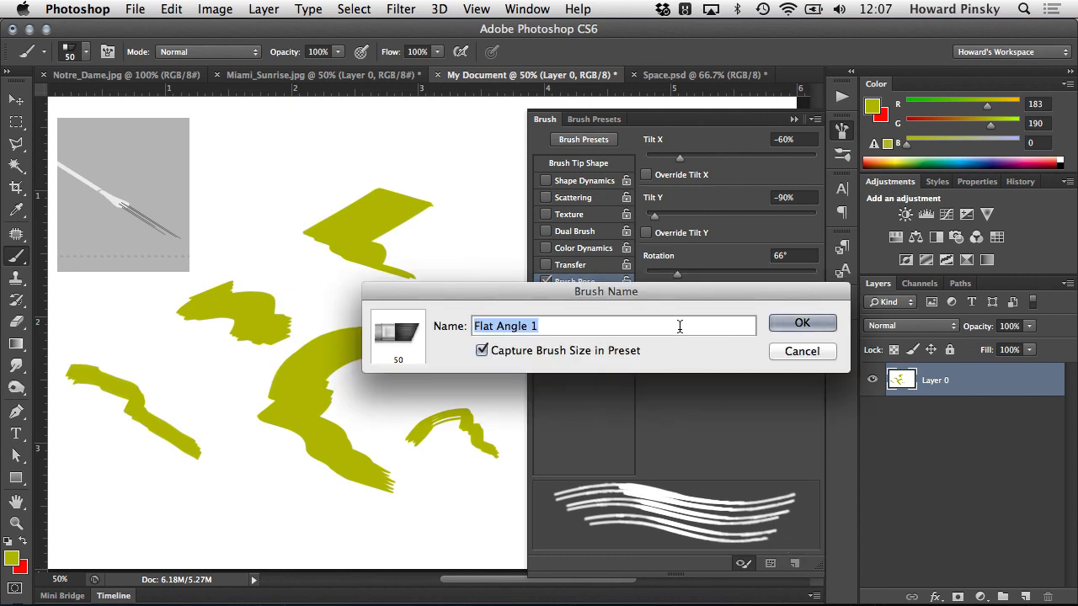
left_click(797, 324)
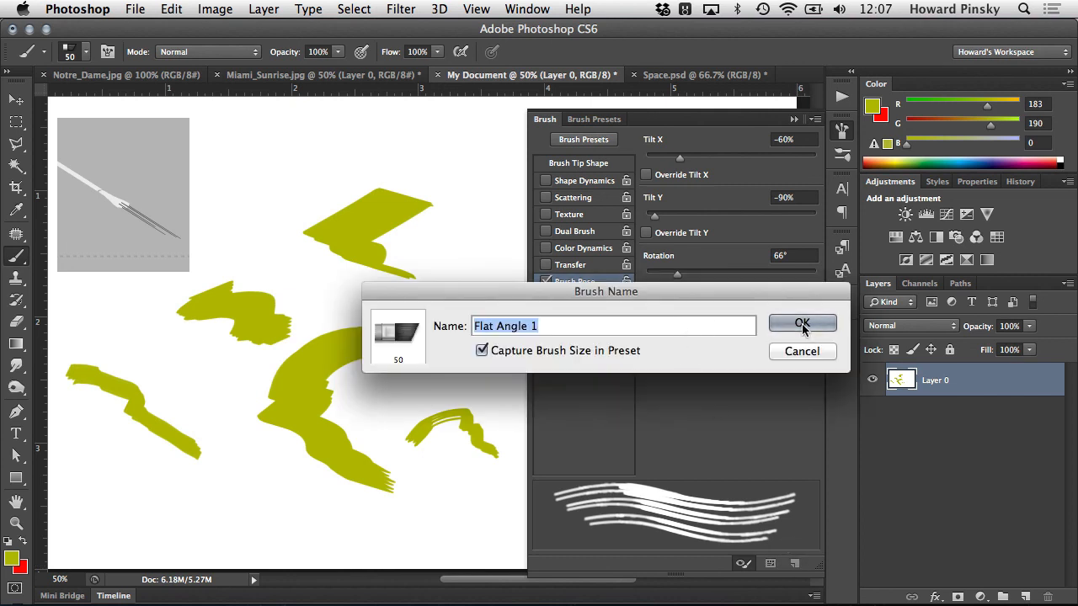